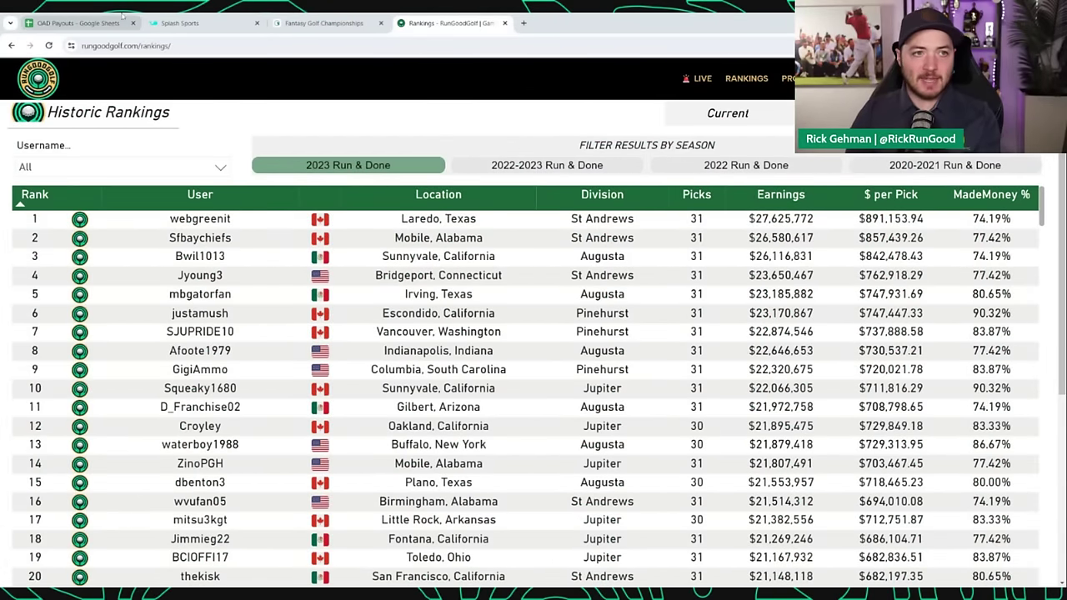
Switch to the OAD Payouts spreadsheet in Google Sheets and set its zoom to 150%
left_click(126, 18)
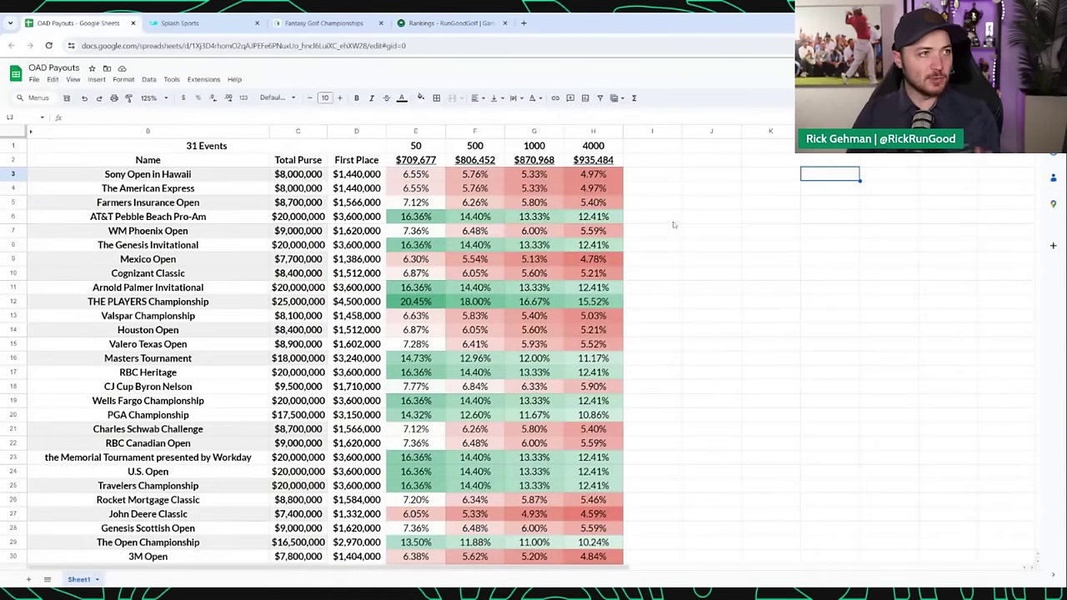
left_click(154, 97)
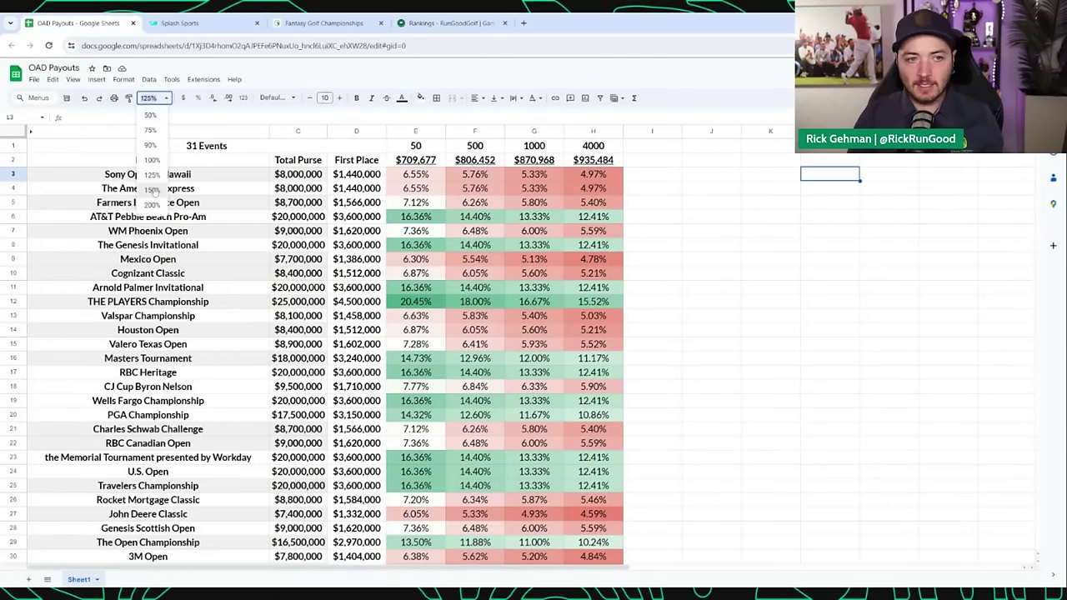
left_click(152, 189)
left_click(777, 254)
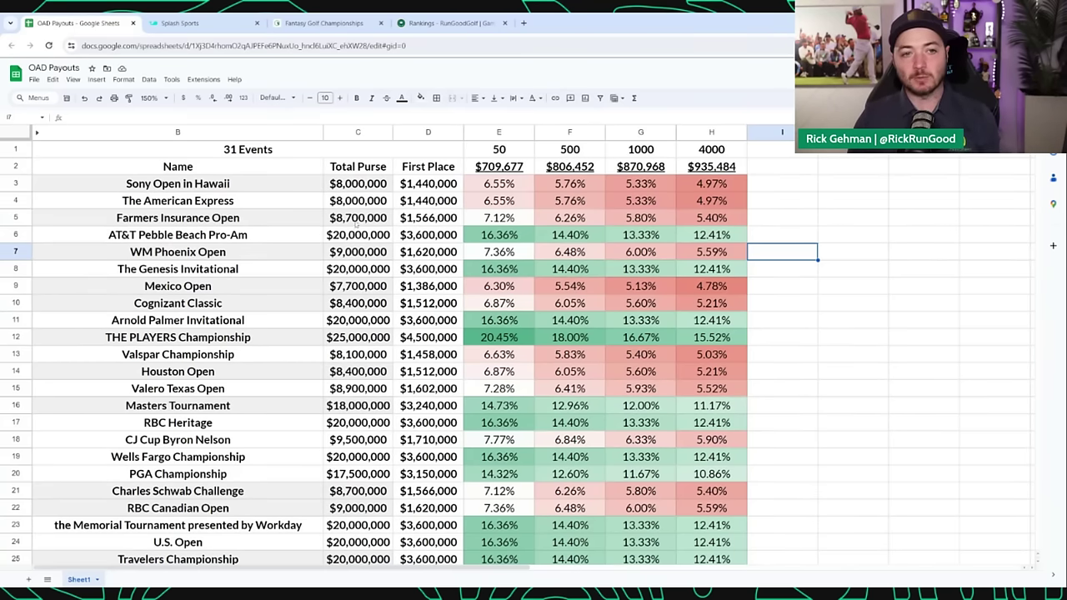
Examine the list of tournament names in the Name column, from Sony Open in Hawaii down through the schedule
left_click_drag(258, 193, 274, 421)
scroll(273, 420, "up", 5)
scroll(281, 417, "down", 4)
scroll(283, 392, "up", 4)
left_click(285, 380)
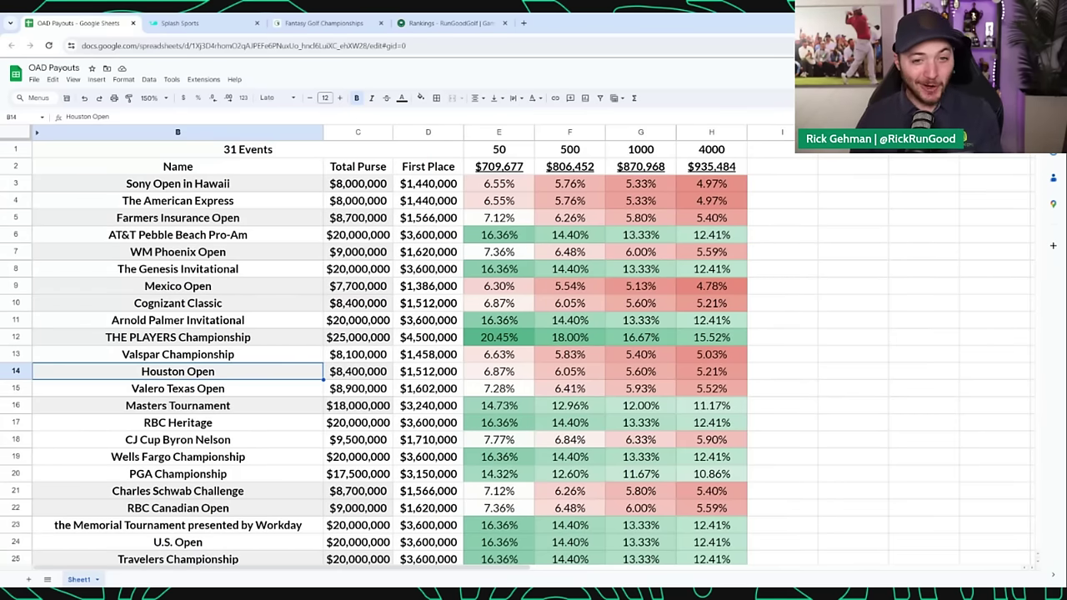
scroll(380, 333, "down", 2)
scroll(380, 334, "up", 2)
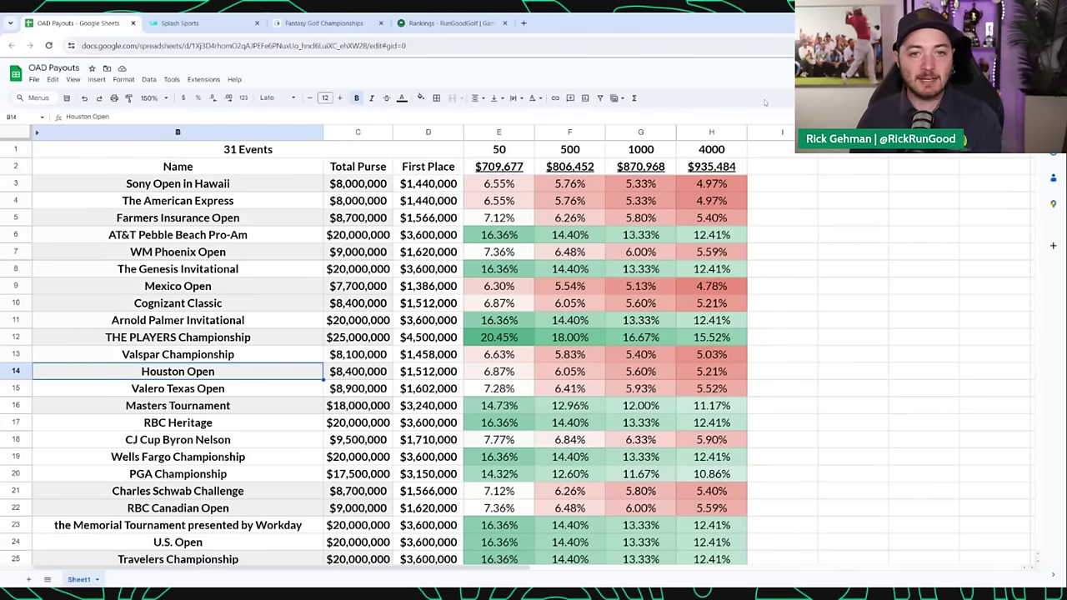
Inspect the league-size headings and the per-event earnings formulas in E2 through H2 for the 50, 500, 1000 and 4000 leagues
left_click_drag(520, 151, 716, 169)
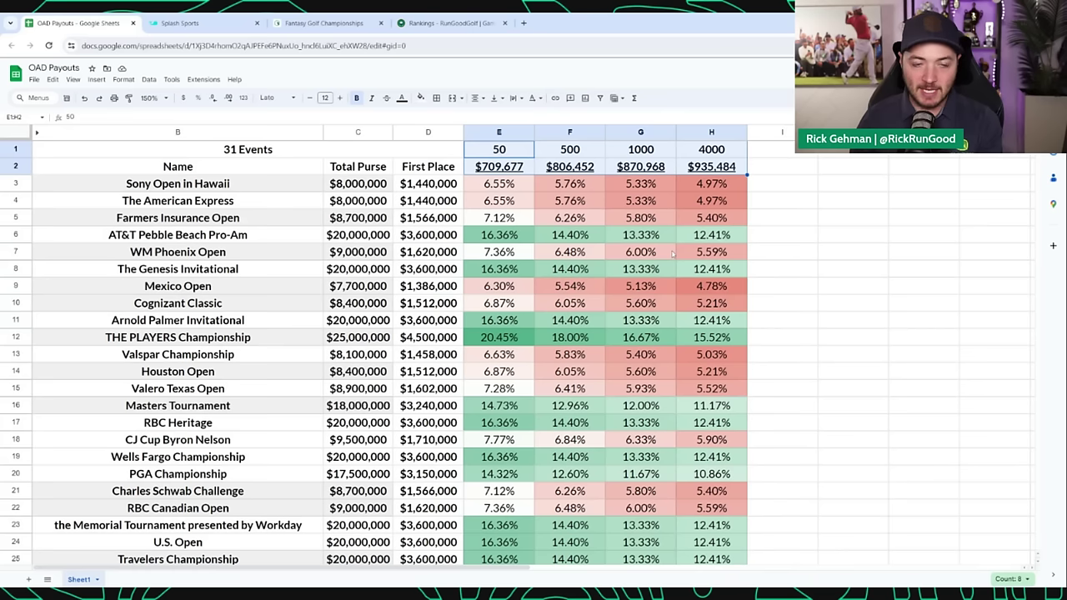
left_click(673, 254)
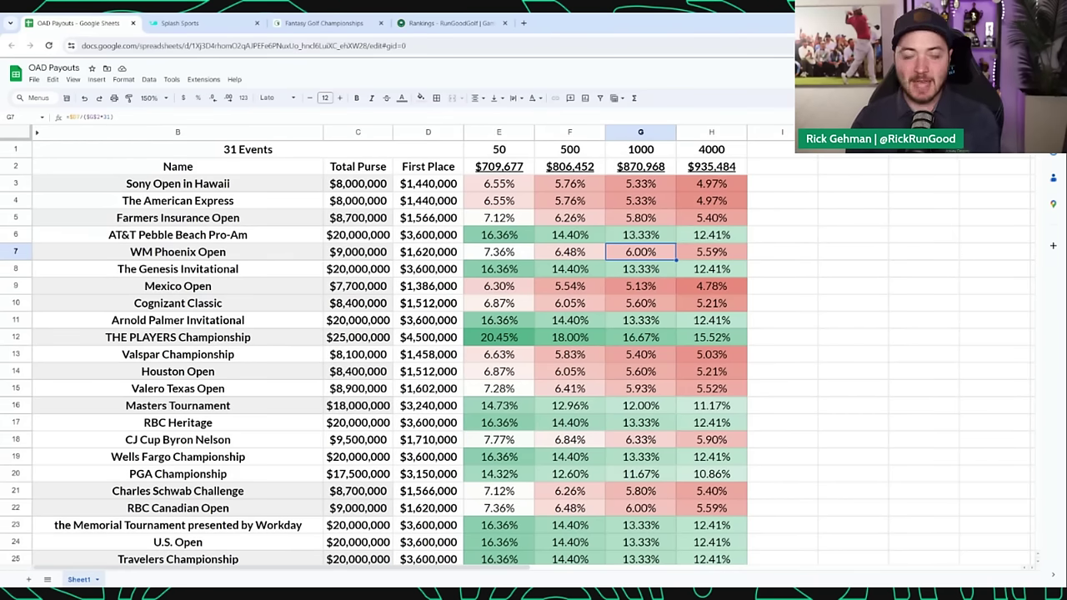
left_click(525, 177)
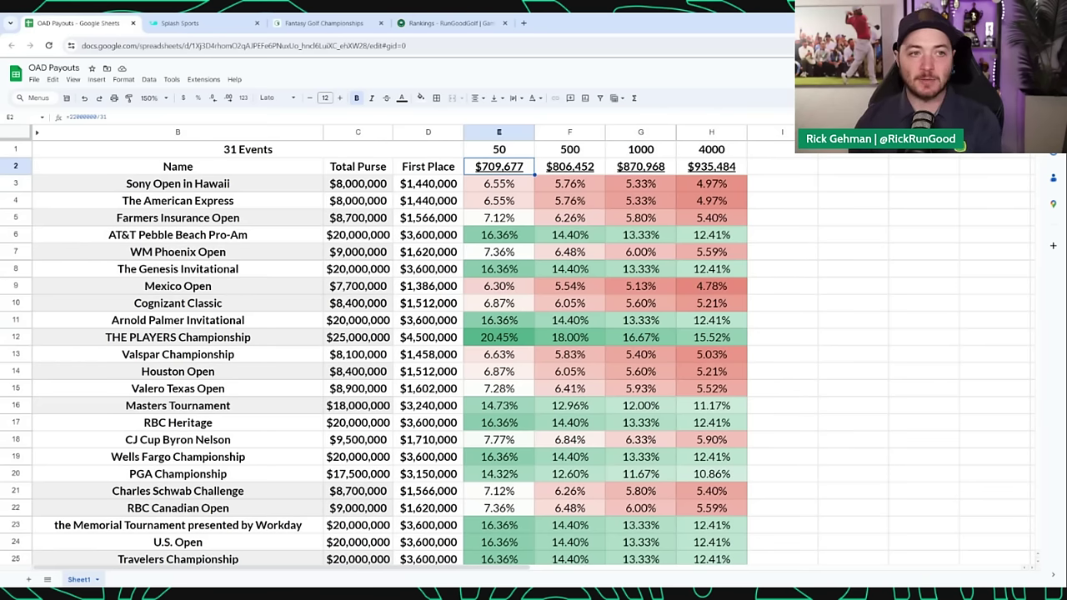
left_click(571, 170)
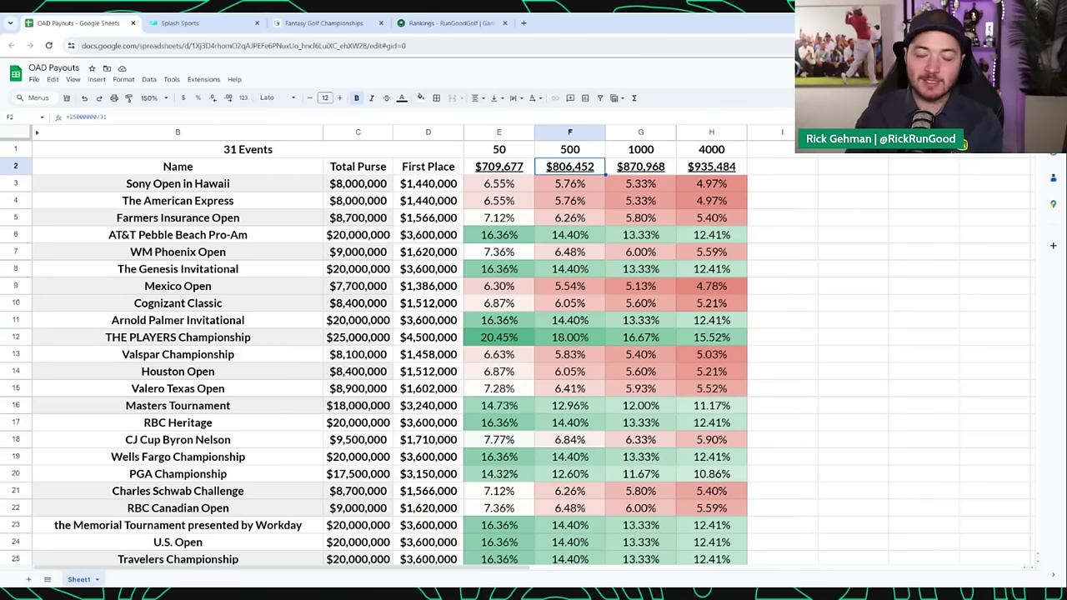
left_click(663, 162)
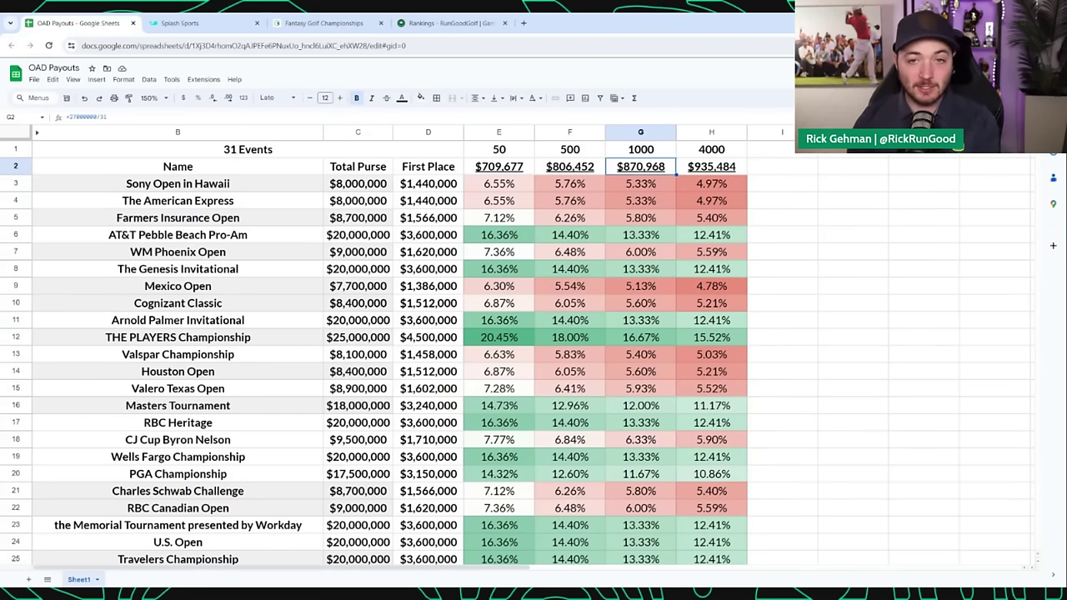
left_click(724, 174)
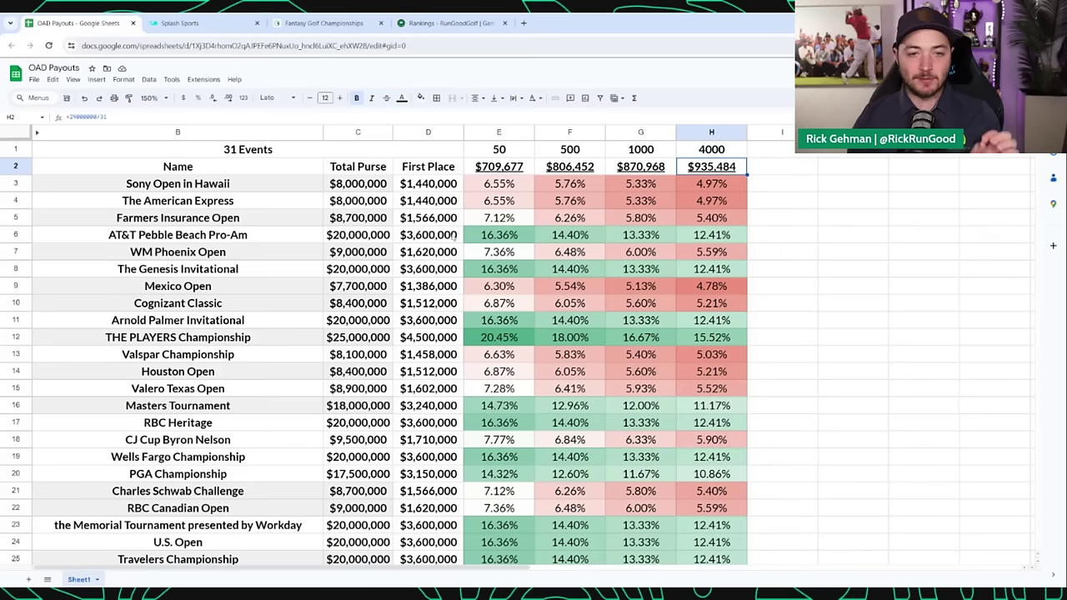
Compare the AT&T Pebble Beach Pro-Am's first-place payout percentages across the four league sizes and check The Genesis Invitational's 50-entry percentage
left_click(455, 238)
left_click(486, 241)
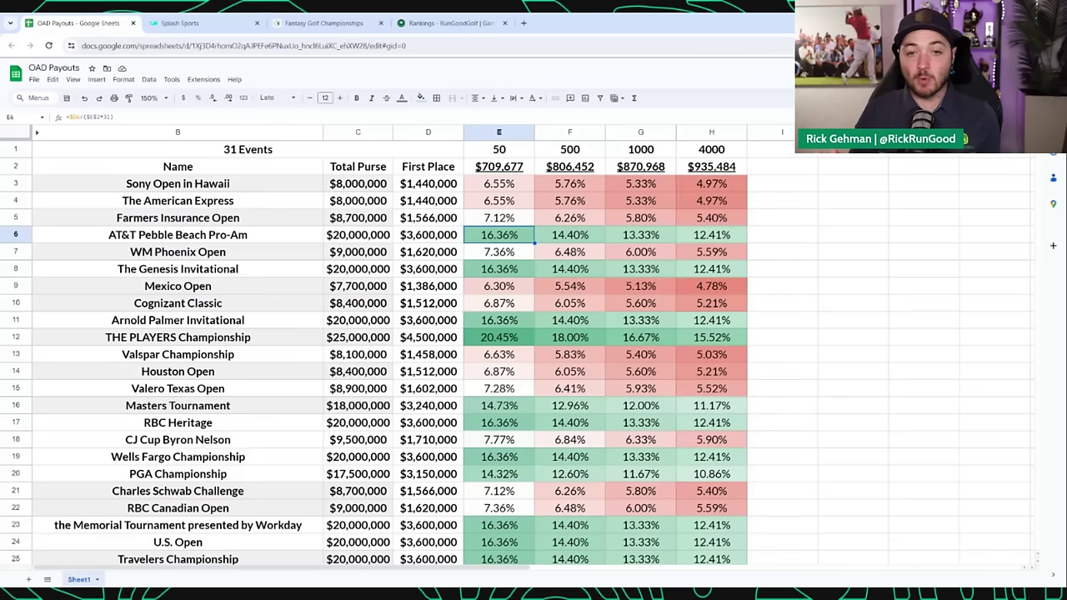
left_click_drag(527, 240, 705, 240)
left_click(524, 271)
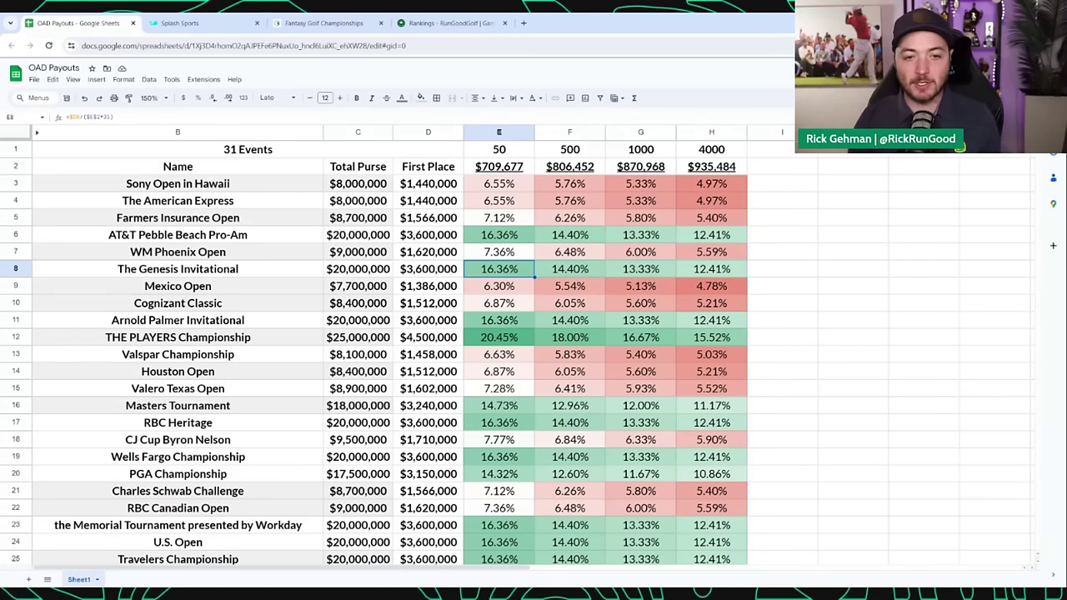
Examine the remaining events' payout percentages, selecting the Rocket Mortgage Classic through Genesis Scottish Open rows across all four league sizes
scroll(523, 272, "down", 3)
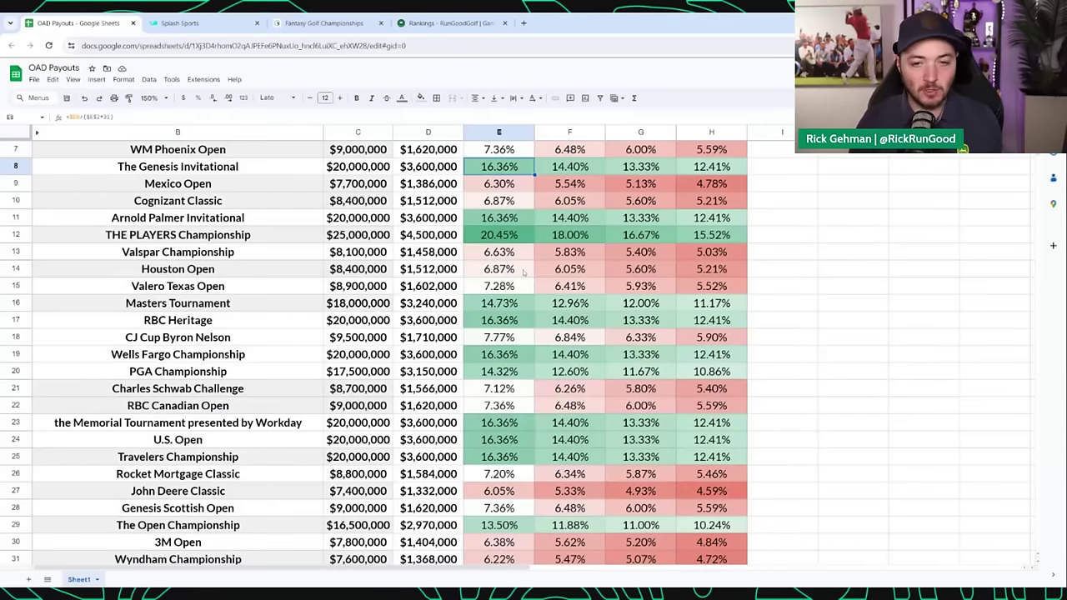
scroll(524, 271, "down", 2)
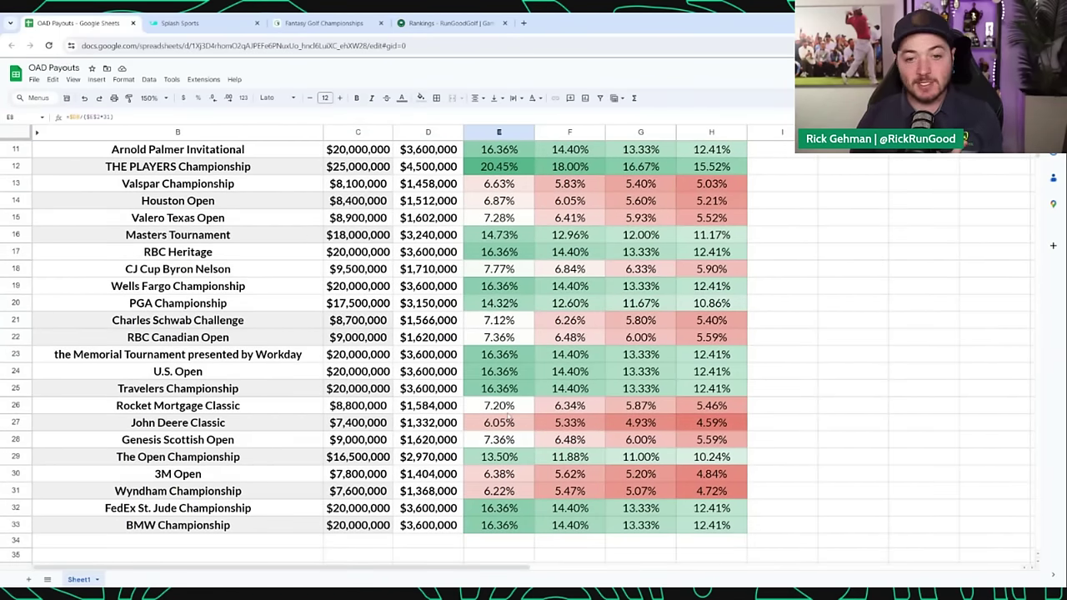
left_click_drag(509, 414, 709, 446)
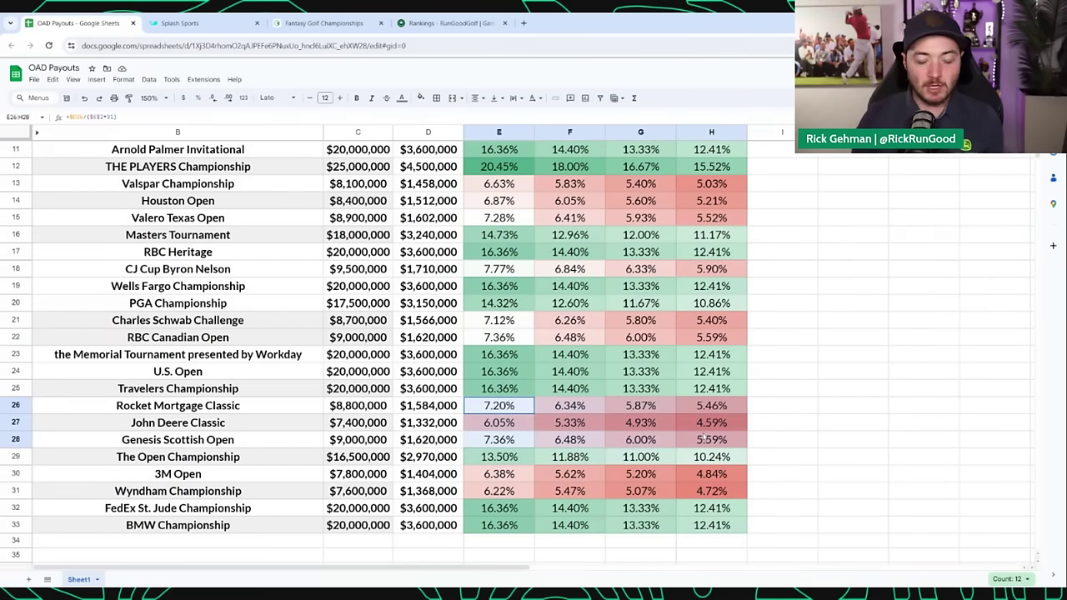
key("shift+Up")
left_click(704, 440)
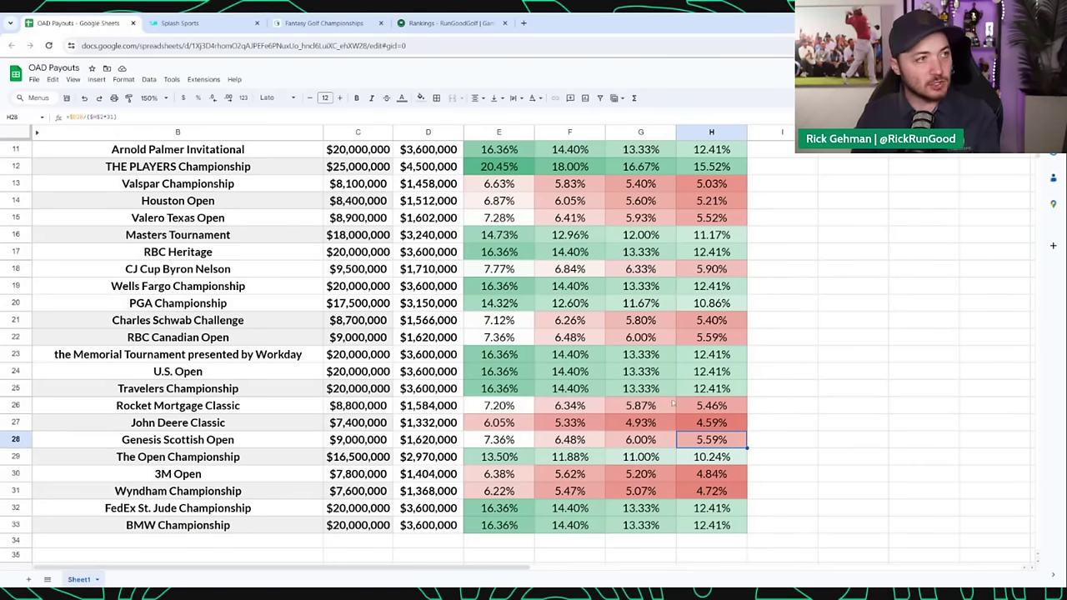
scroll(674, 404, "down", 1)
scroll(654, 401, "up", 2)
scroll(652, 407, "up", 2)
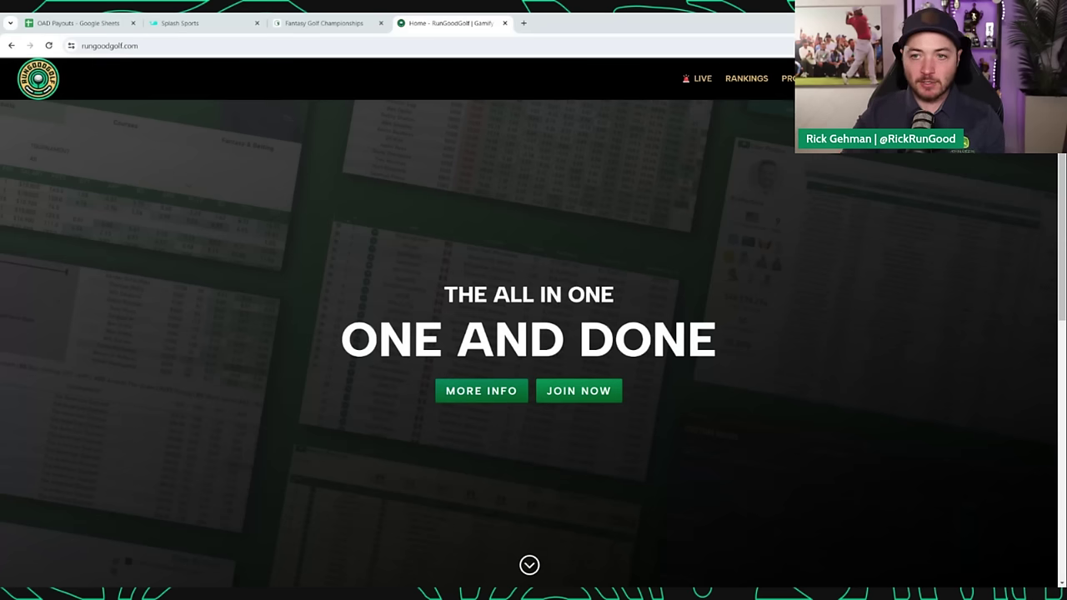
Review the RunGoodGolf home page, including the What Is RunGood Golf and Full Stat Tracking sections
scroll(648, 208, "down", 3)
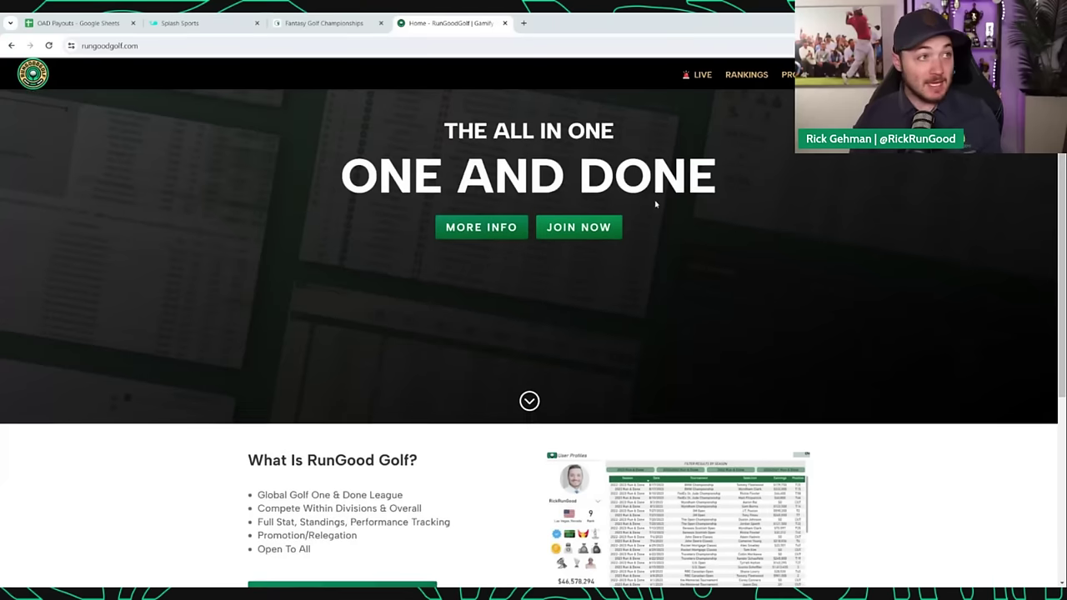
scroll(658, 200, "down", 2)
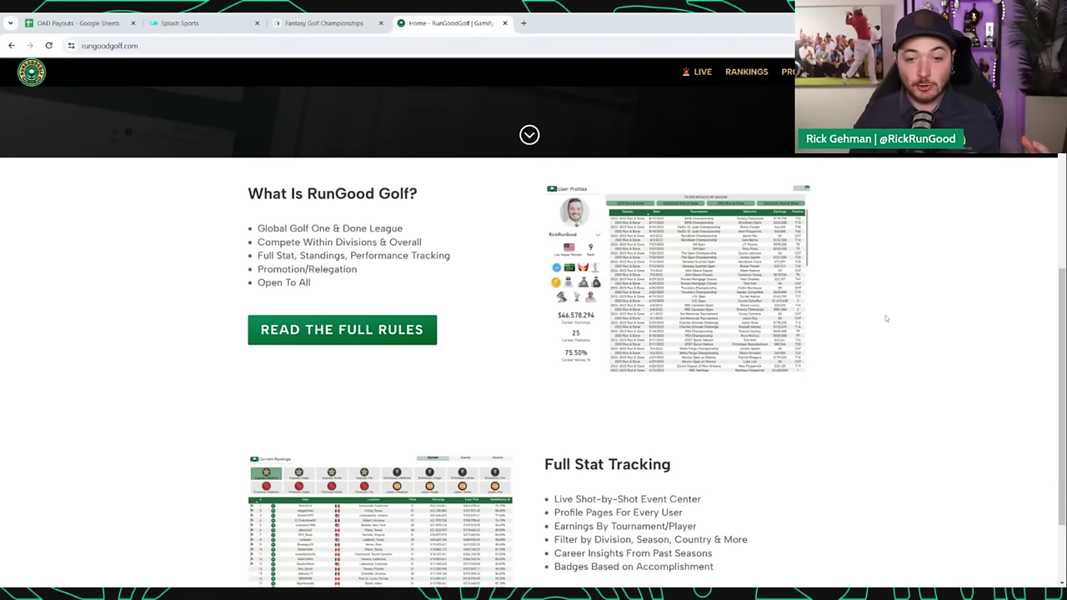
scroll(886, 318, "down", 2)
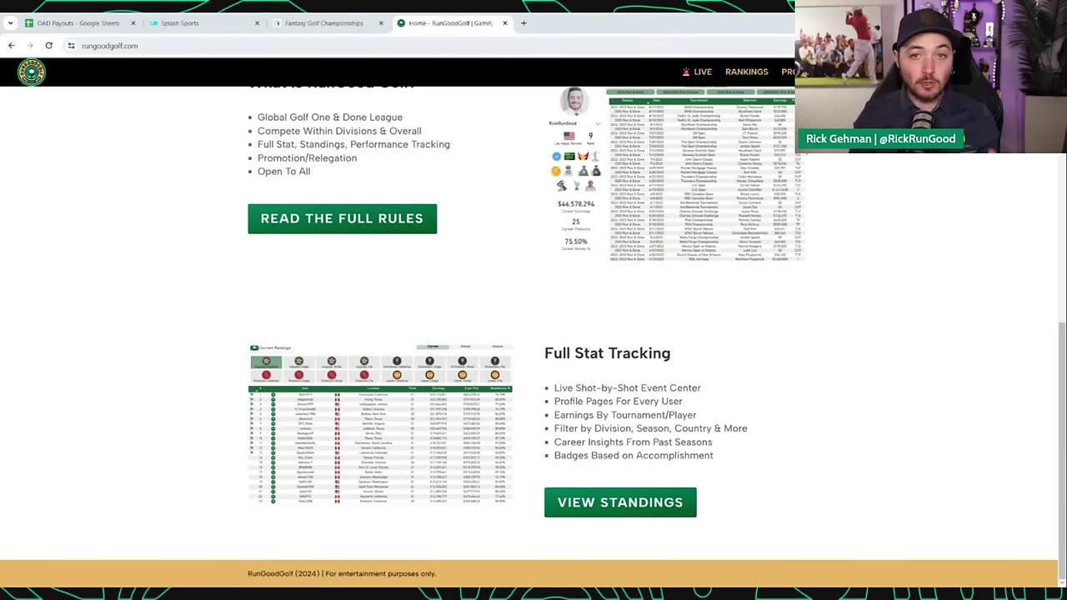
scroll(888, 312, "up", 3)
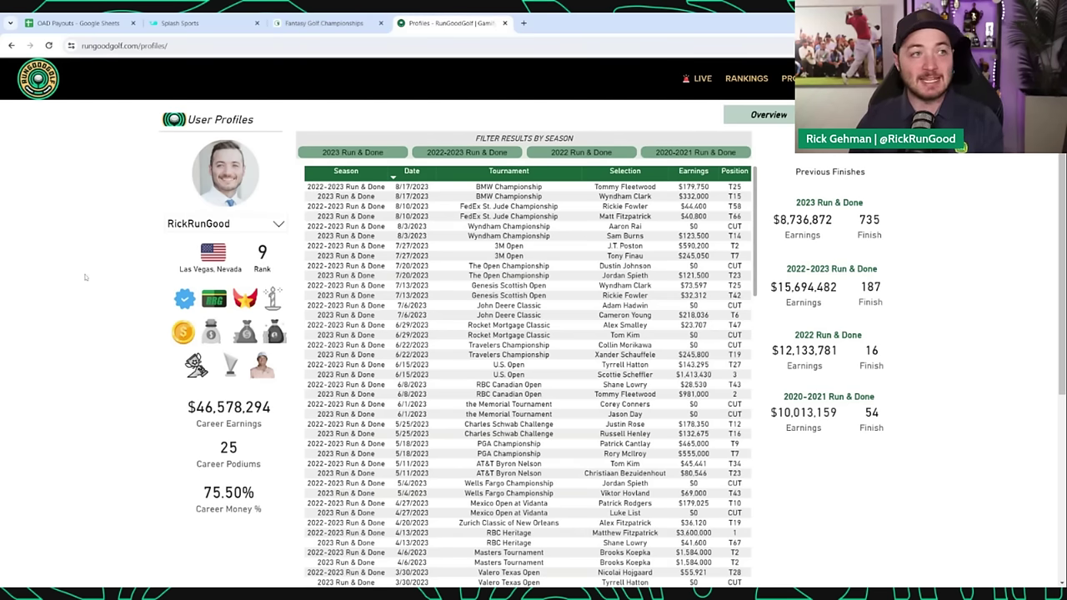
Switch to Splash Sports and open the RickRunGood's Run & Done contest from the featured banner
left_click(188, 18)
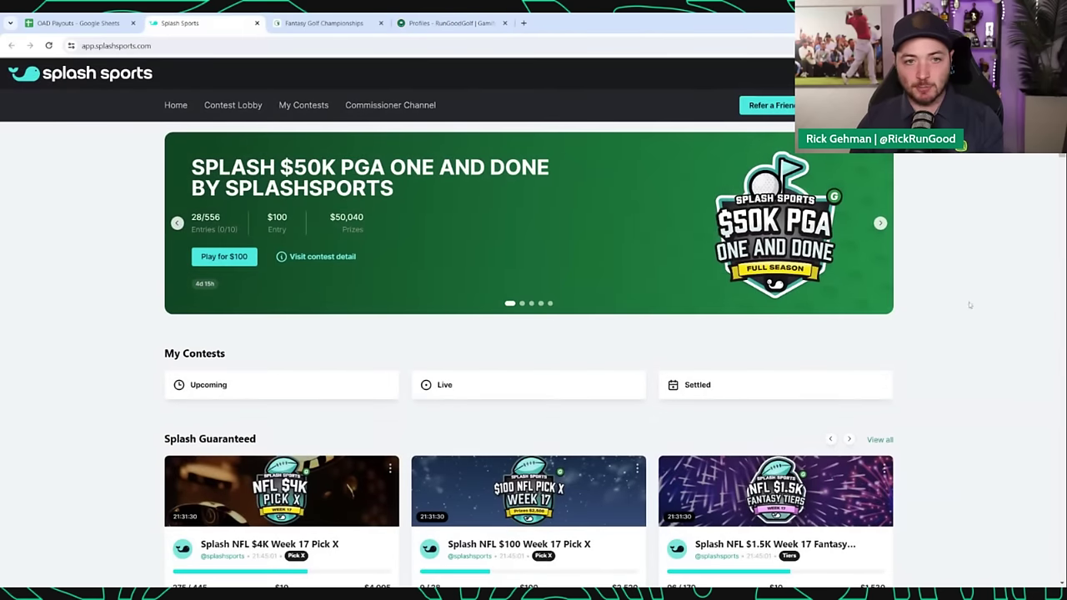
left_click(881, 223)
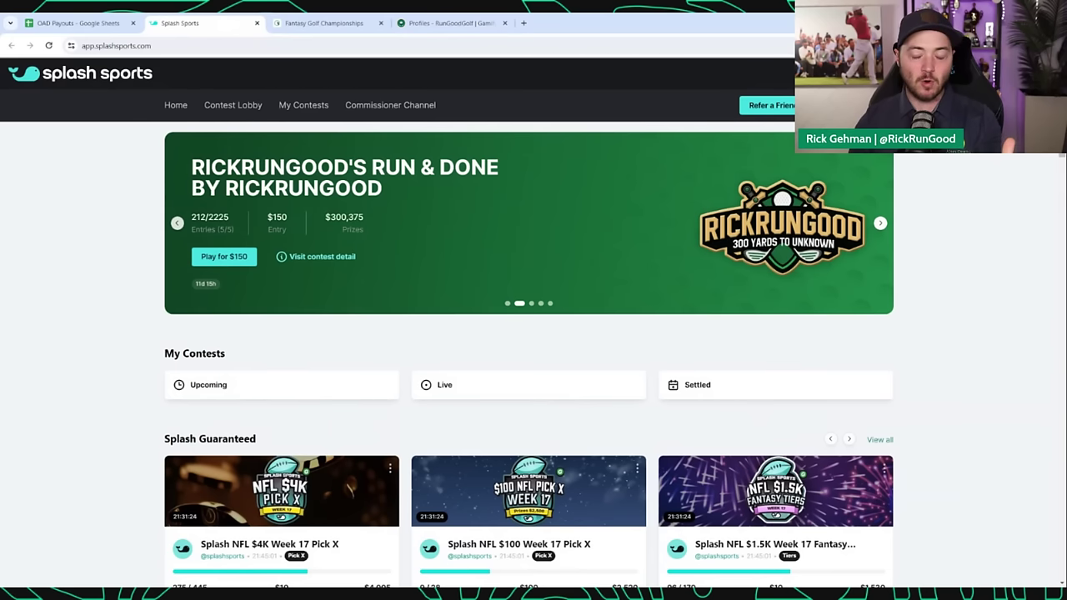
left_click(595, 239)
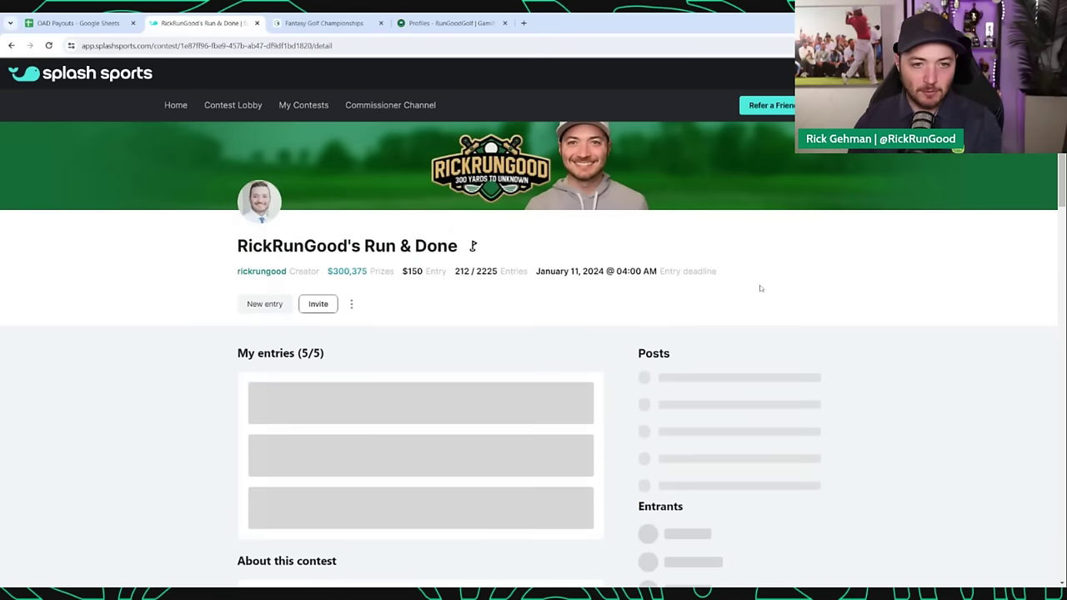
Review the Run & Done contest's entries, description and prize breakdown
scroll(670, 324, "down", 1)
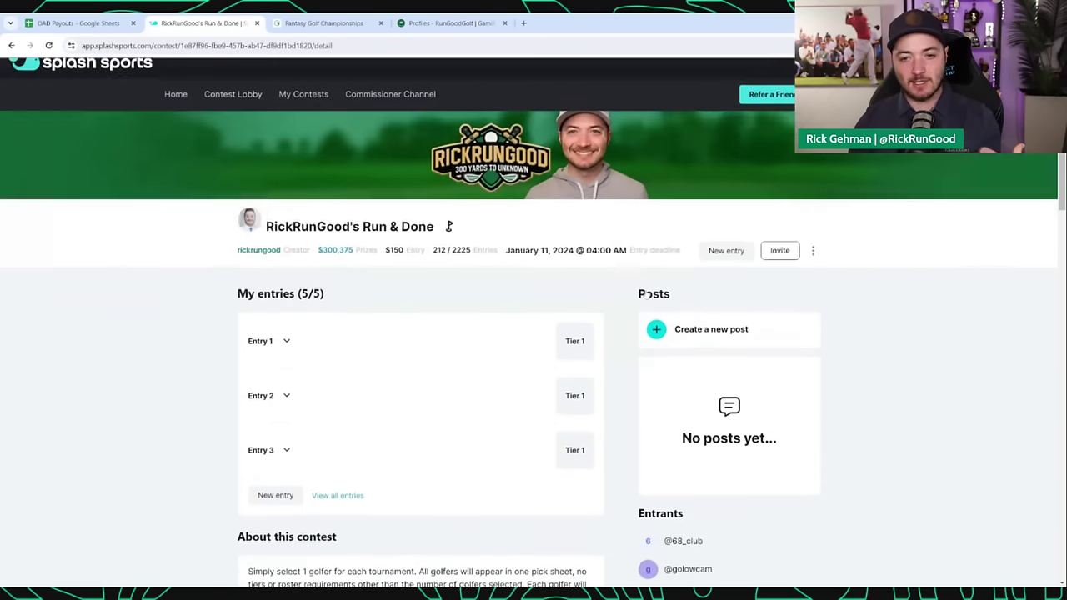
scroll(599, 327, "up", 1)
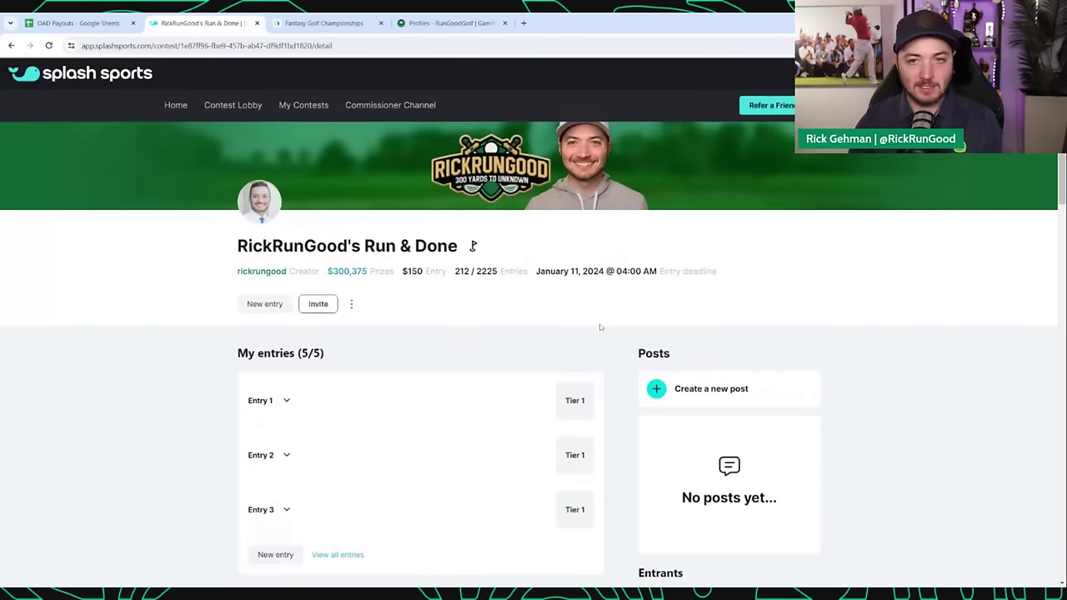
scroll(609, 326, "down", 5)
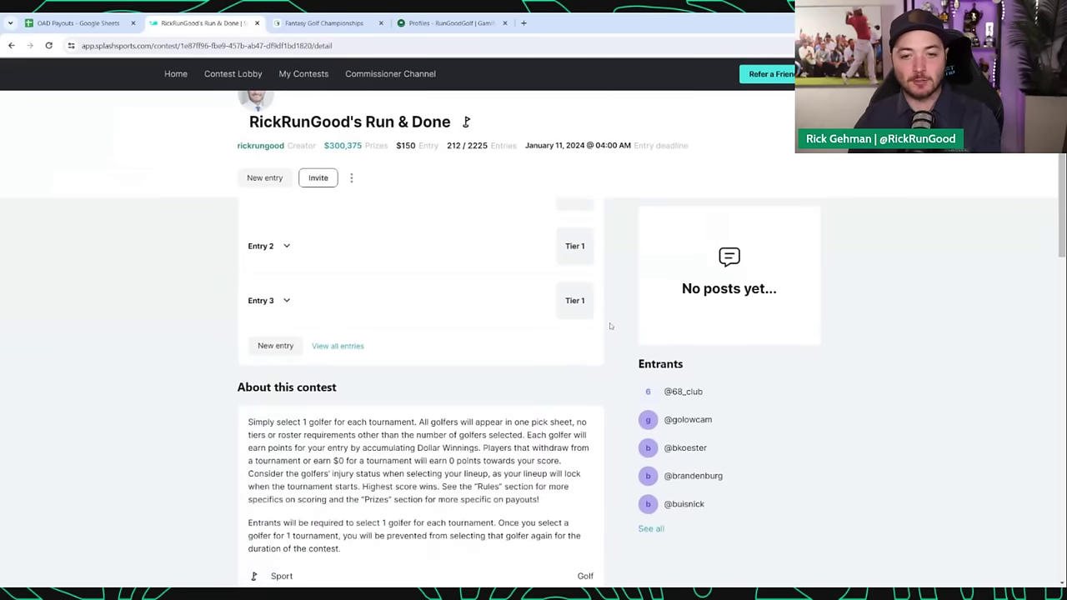
scroll(613, 327, "down", 3)
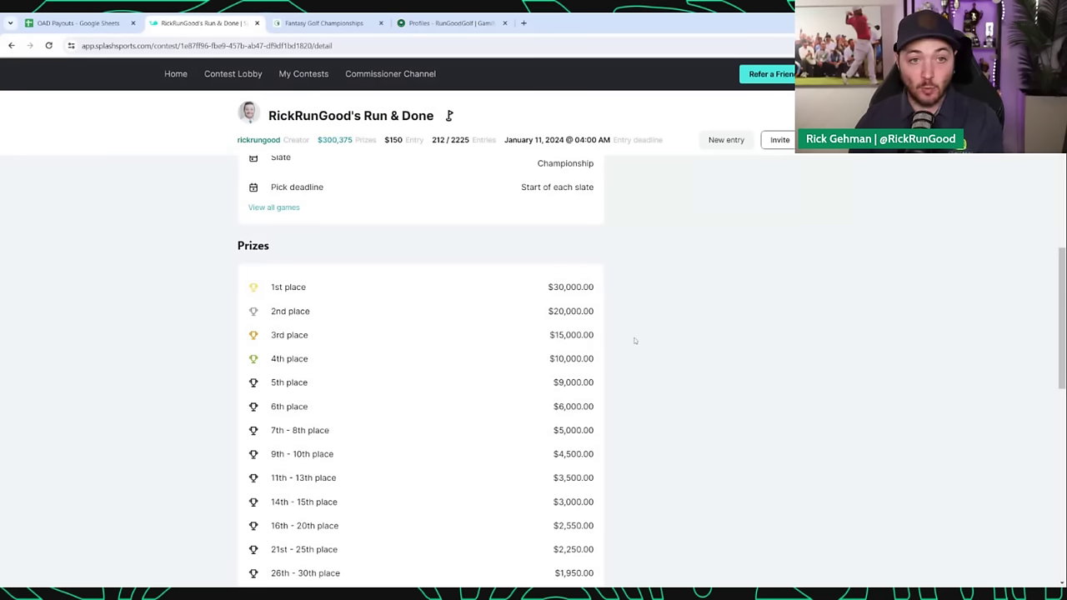
scroll(629, 354, "up", 4)
scroll(629, 354, "up", 5)
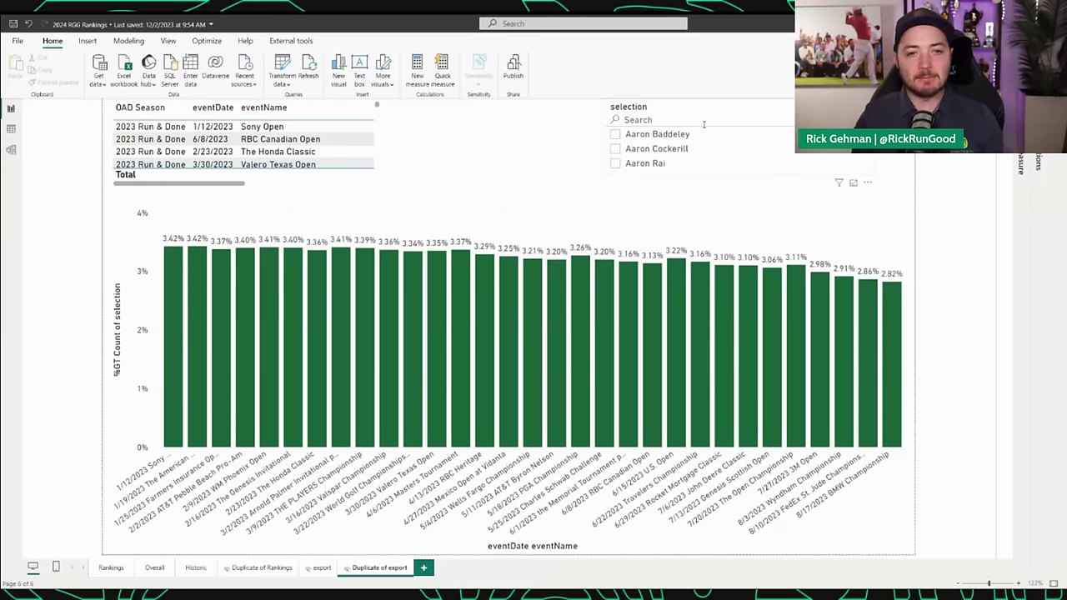
In the Power BI report, filter the selection chart to Jordan Spieth and examine his usage at Pebble Beach and the Masters
left_click(704, 124)
type("spieth")
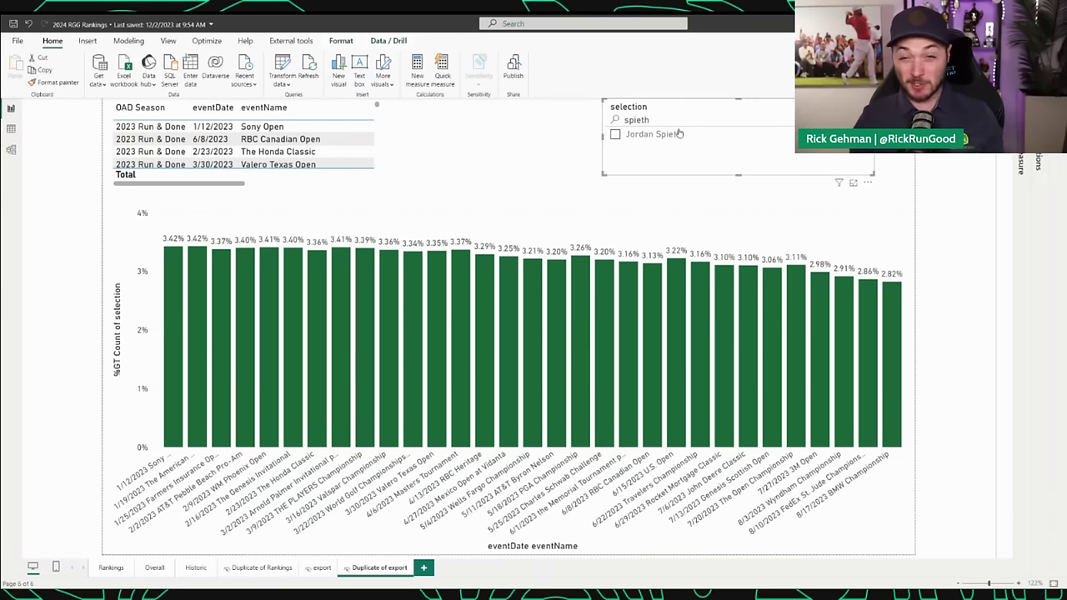
left_click(674, 135)
left_click(561, 130)
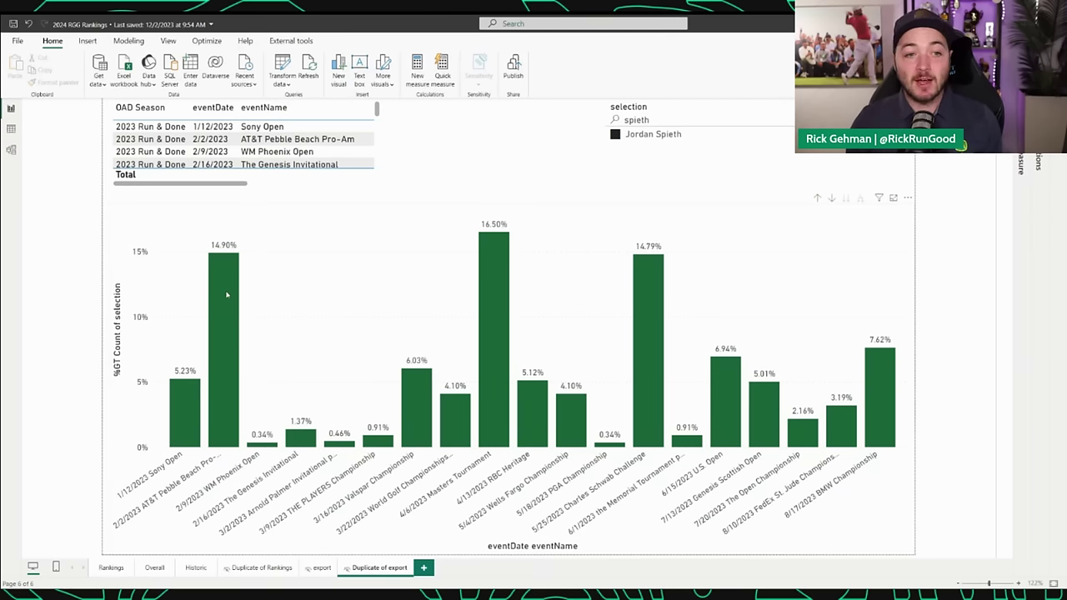
mouse_move(226, 294)
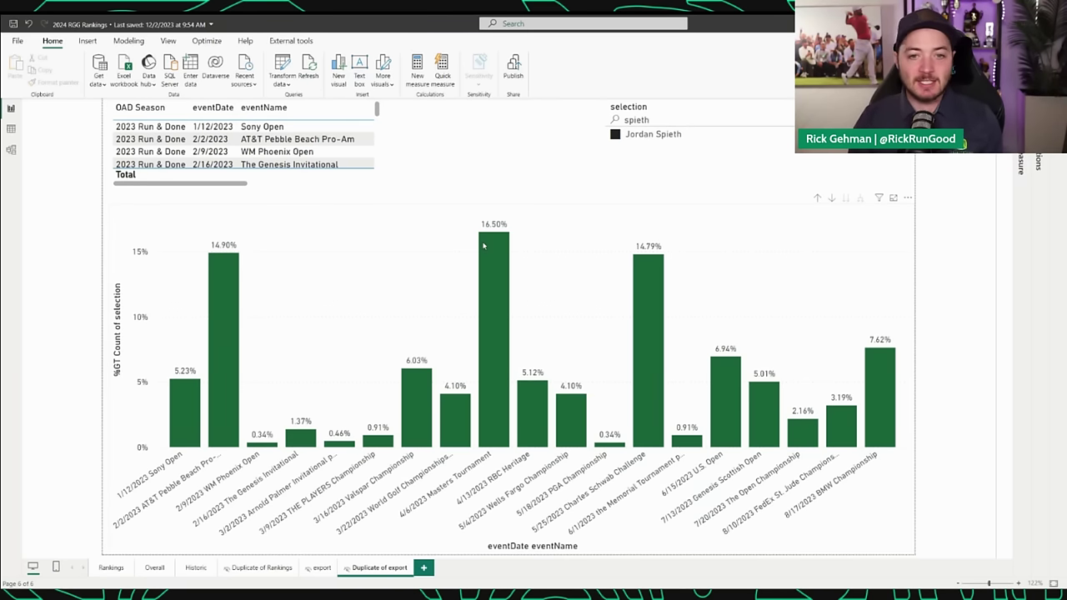
mouse_move(484, 245)
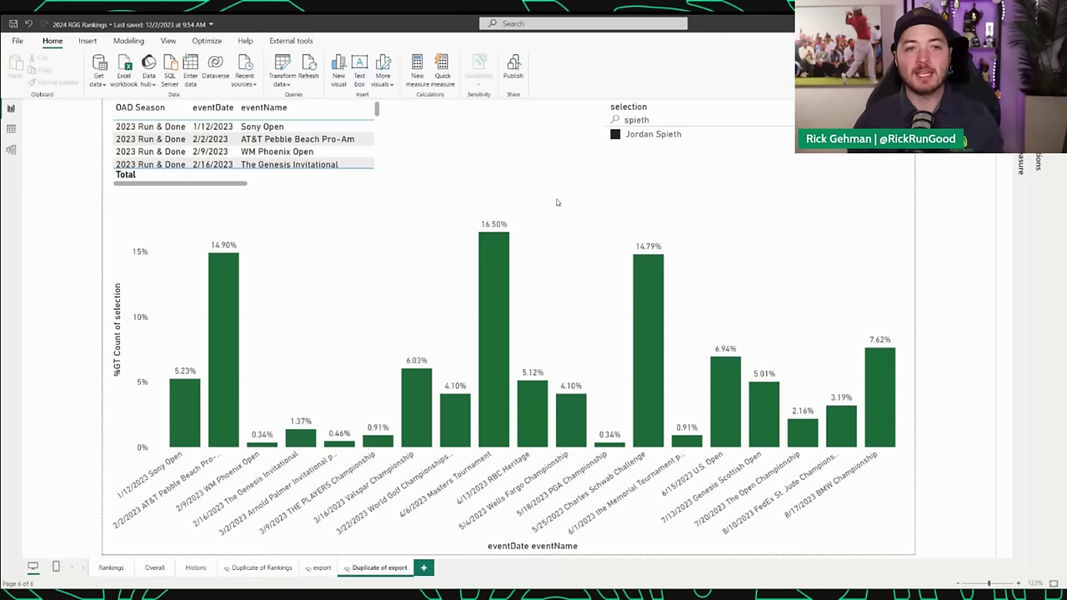
Search the selection filter for "ror" and filter the chart to Rory McIlroy instead
double_click(647, 120)
type("ror")
left_click(642, 135)
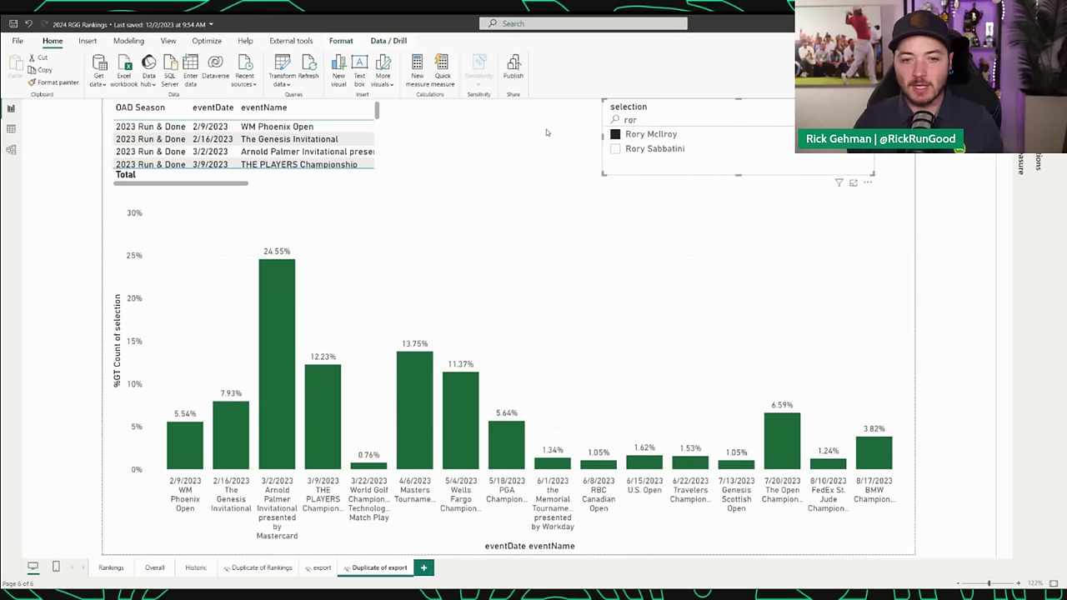
Search the selection filter for "scotti" and filter the chart to Scottie Scheffler
left_click(546, 131)
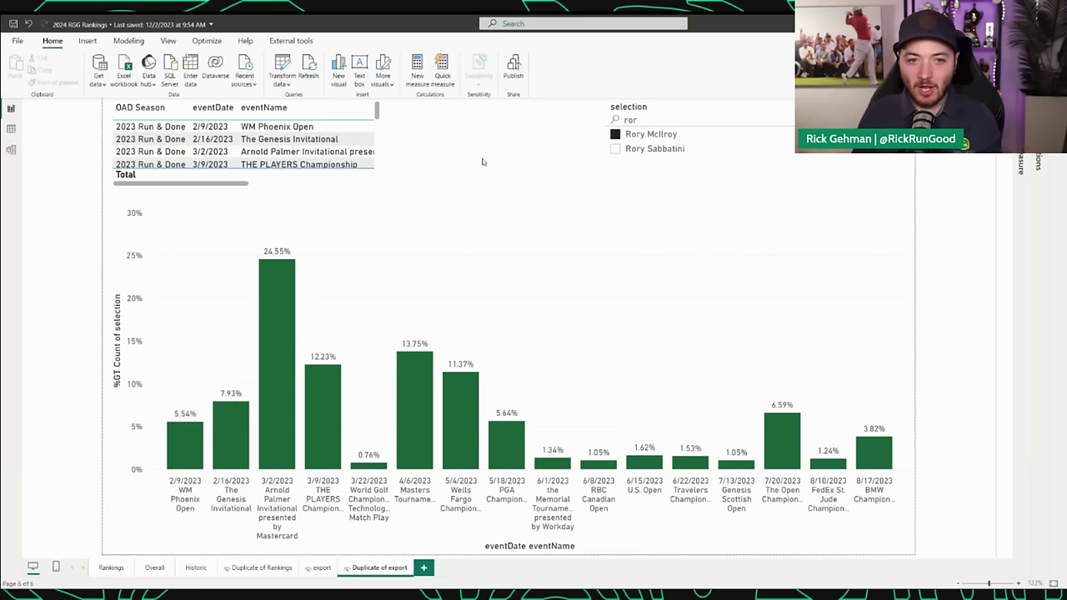
double_click(679, 119)
type("scotti")
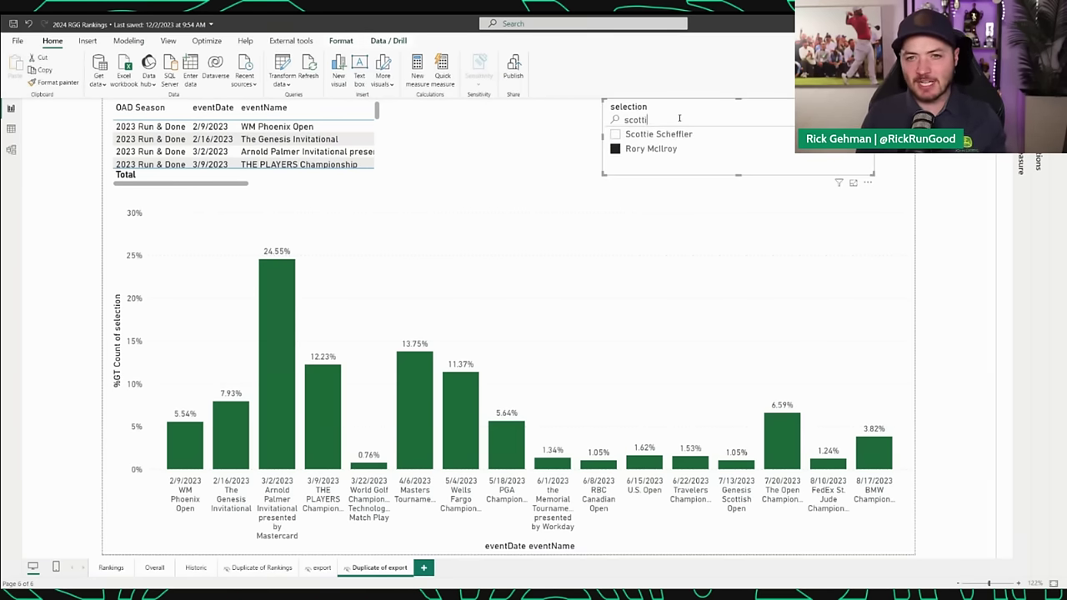
left_click(646, 134)
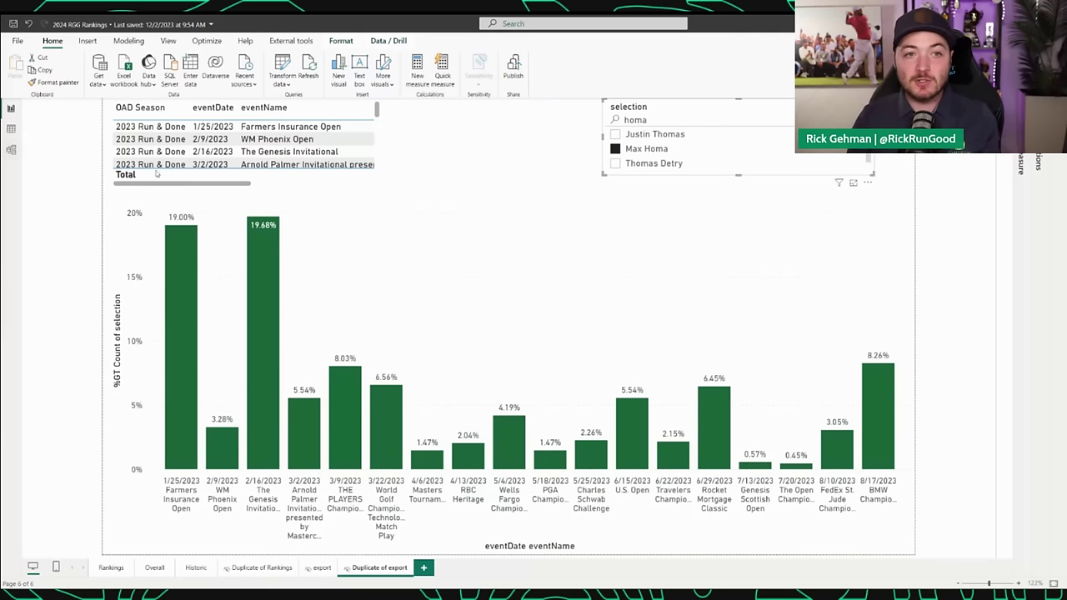
Search the selection filter for "hideki", filter the chart to Hideki Matsuyama, and examine his usage at the AT&T Byron Nelson
double_click(672, 120)
type("hideki")
left_click(648, 136)
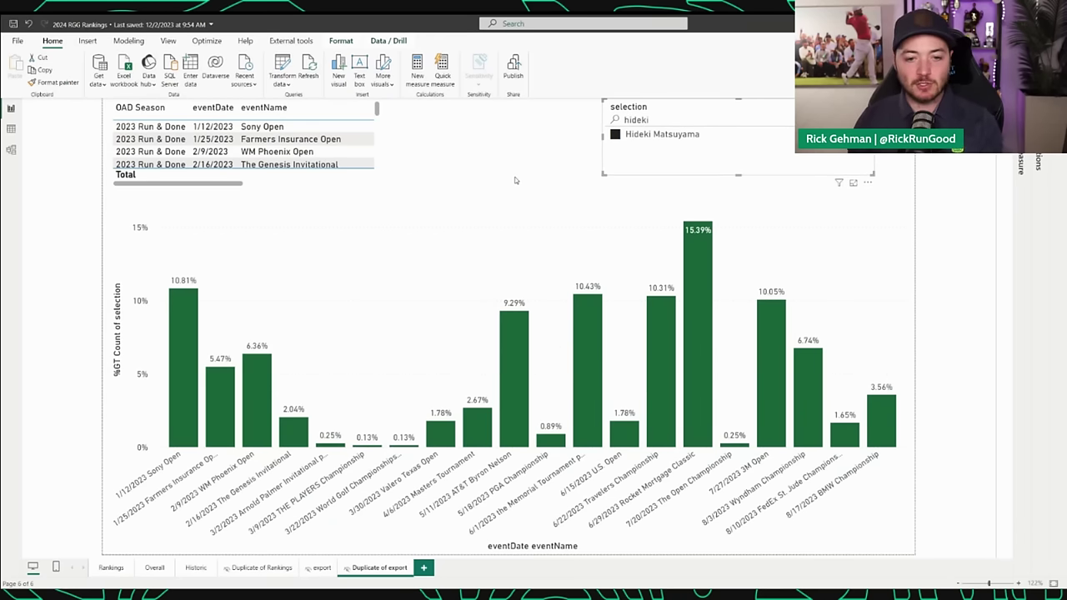
mouse_move(521, 345)
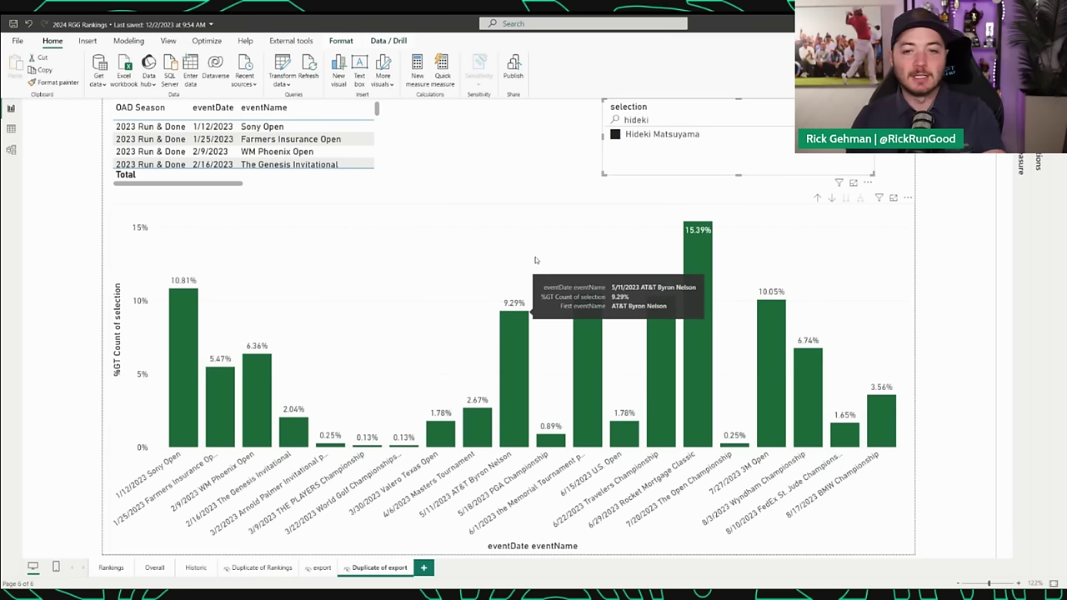
mouse_move(579, 273)
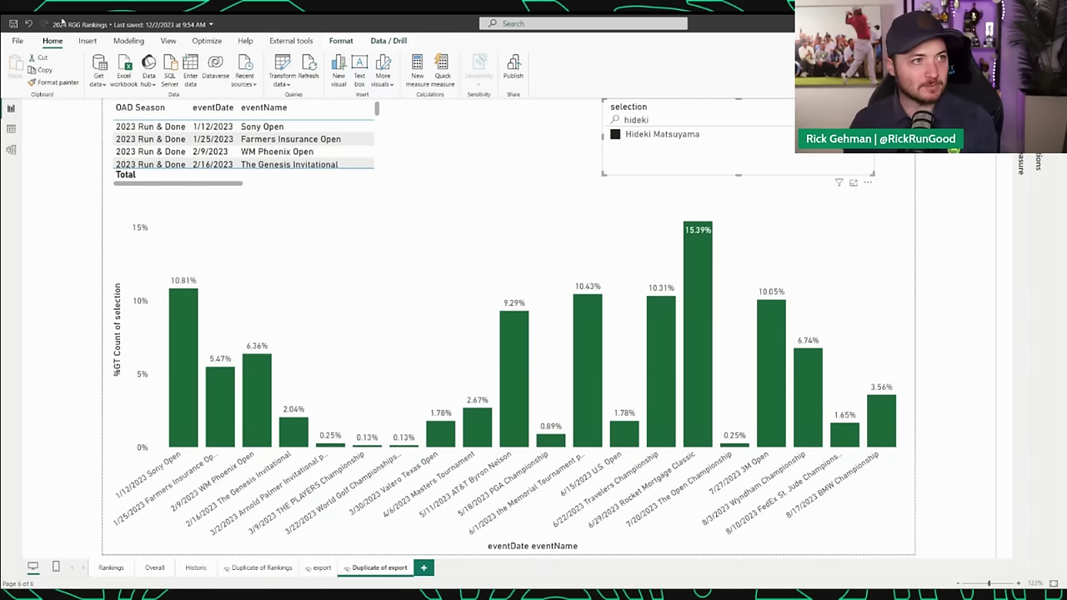
Search the selection filter for "keeg" and filter the chart to the matching player
key("ctrl+z")
type("keeg")
left_click(615, 135)
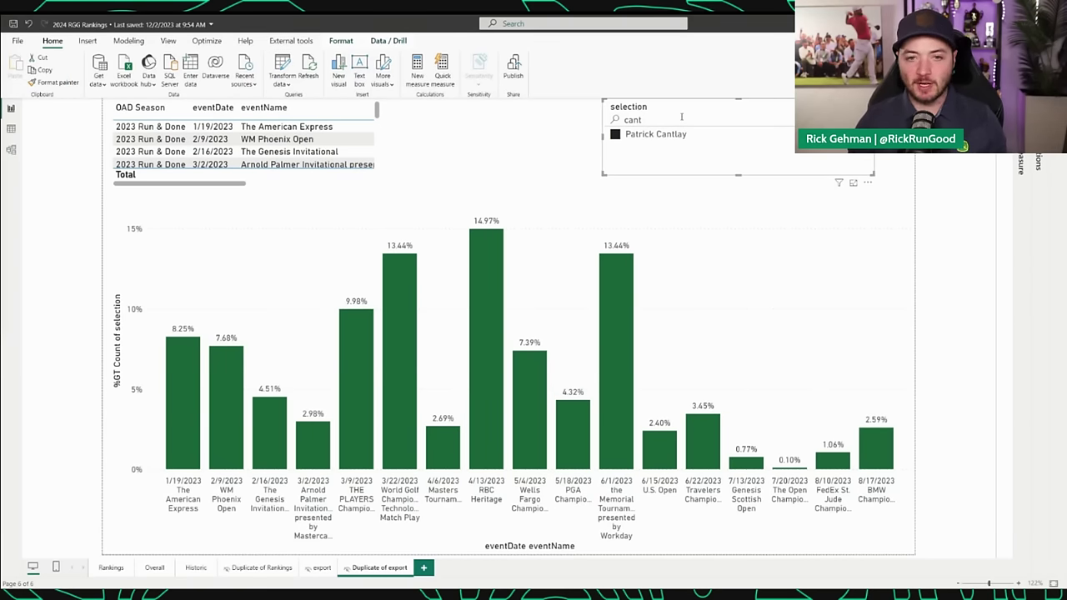
Replace the "cant" search in the selection filter with "xander" and filter the chart to Xander Schauffele
double_click(681, 117)
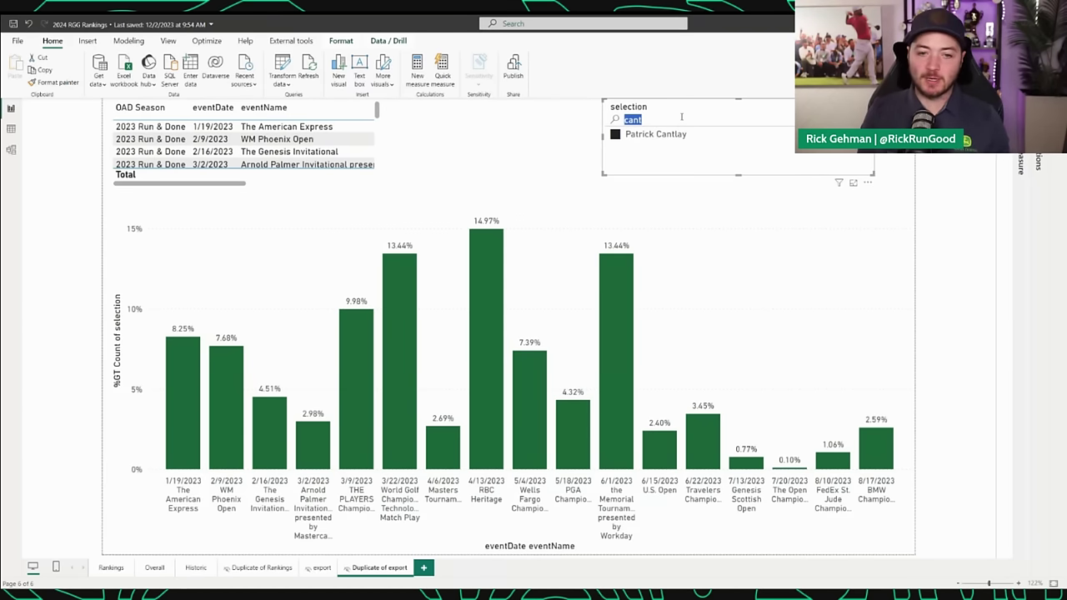
type("xander")
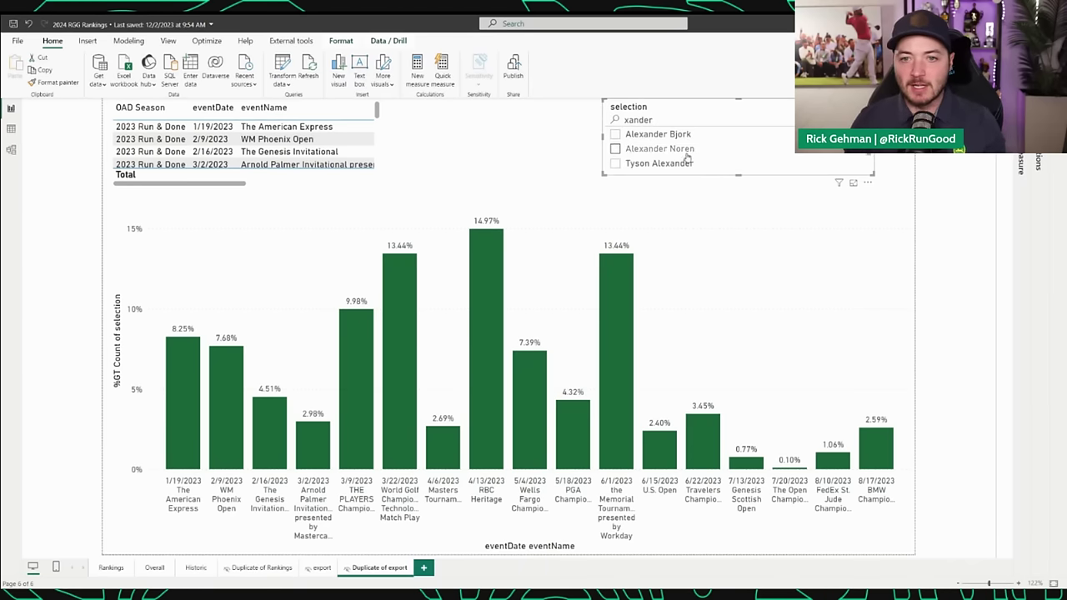
scroll(688, 157, "down", 1)
left_click(685, 163)
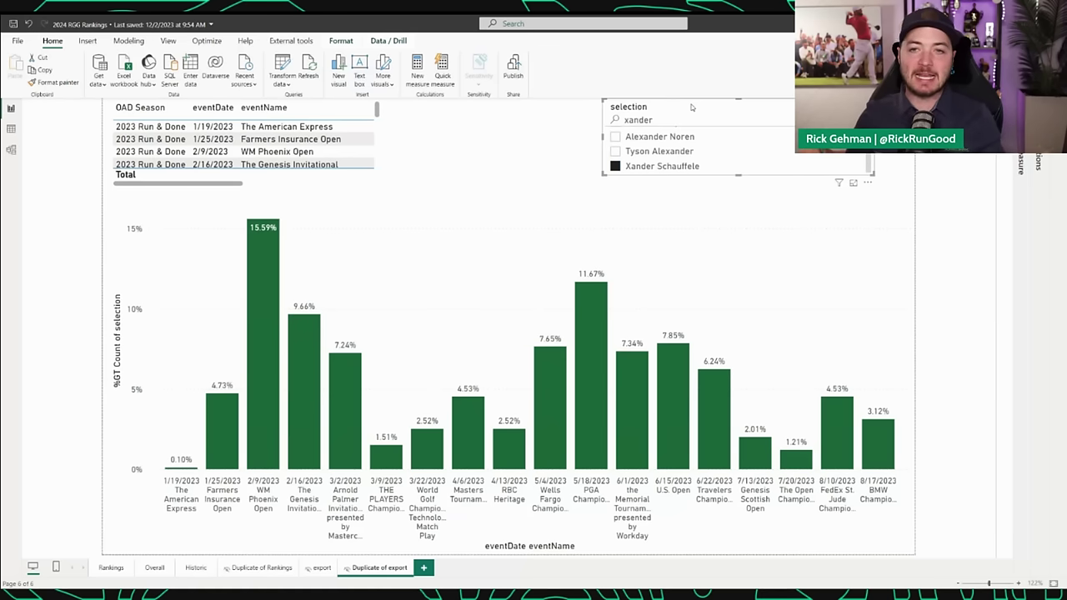
left_click(668, 166)
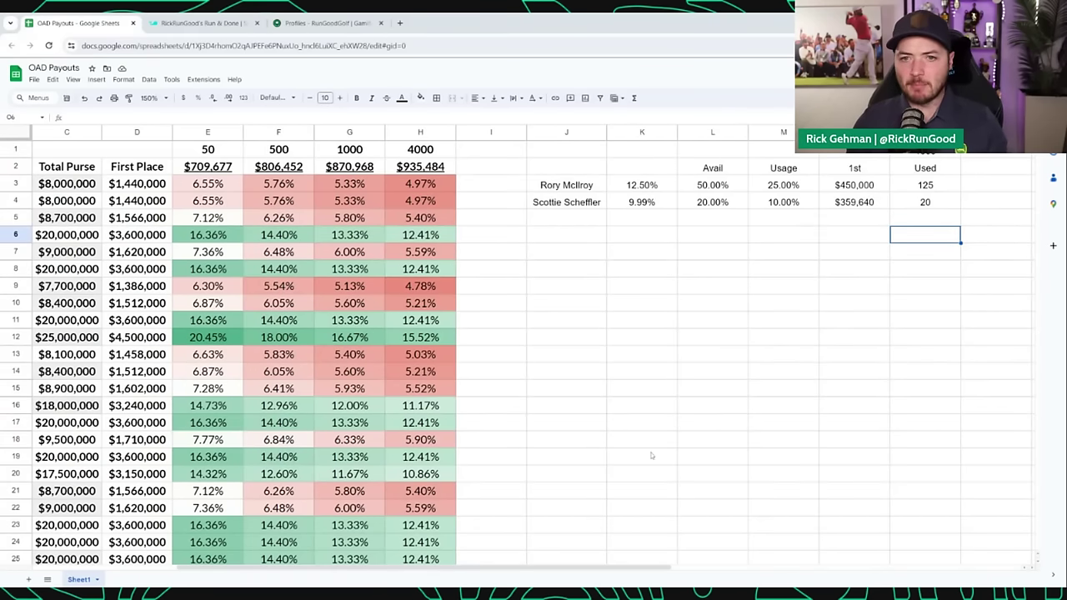
In the OAD Payouts spreadsheet, compare the column K percentages of Rory McIlroy and Scottie Scheffler
left_click_drag(629, 567, 719, 568)
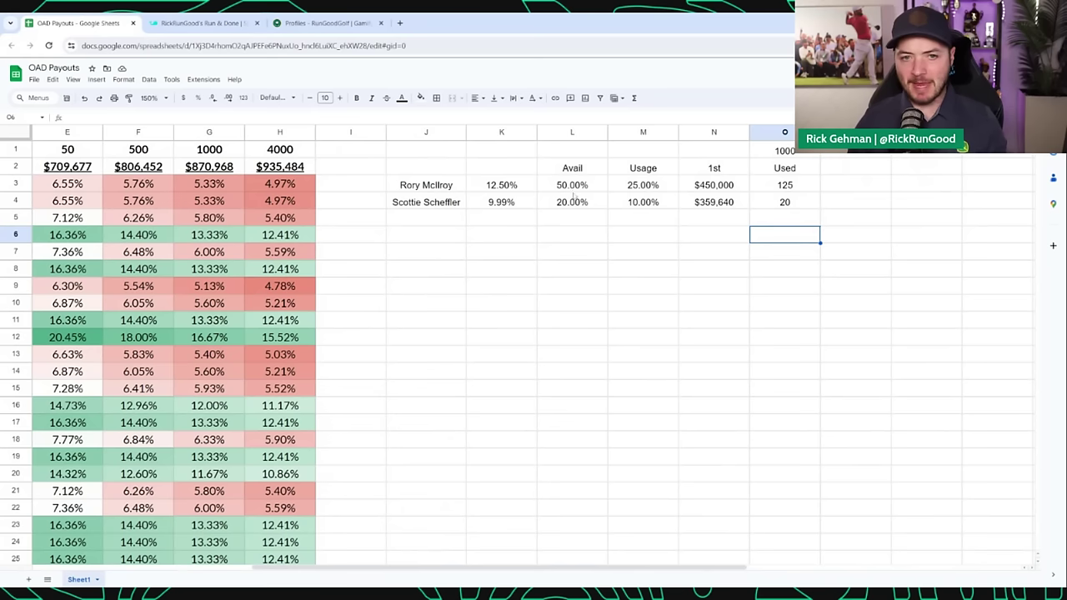
left_click_drag(441, 185, 451, 200)
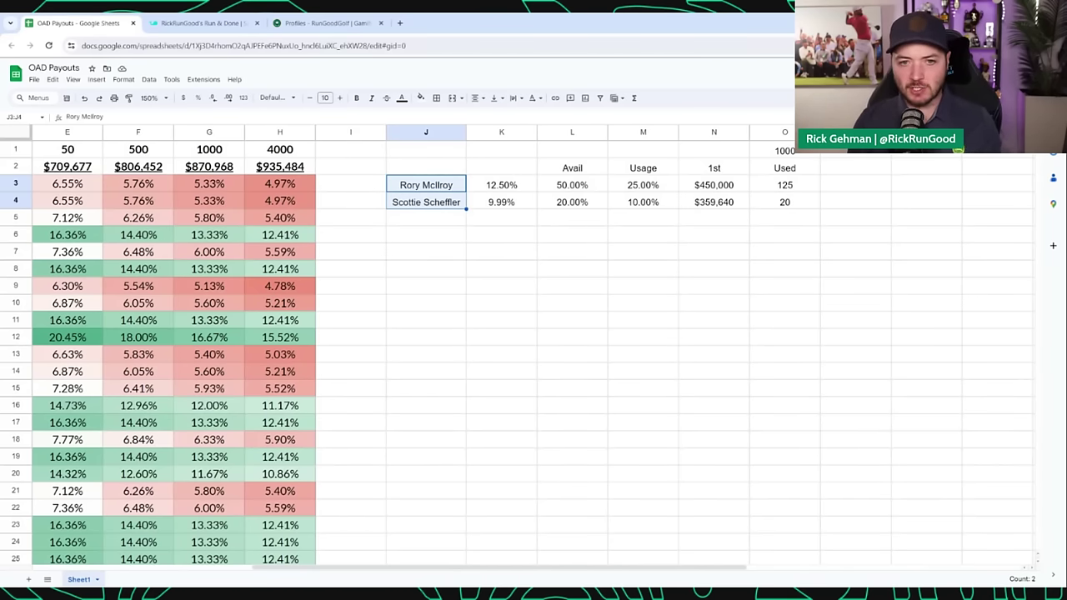
left_click(503, 233)
left_click_drag(430, 185, 498, 187)
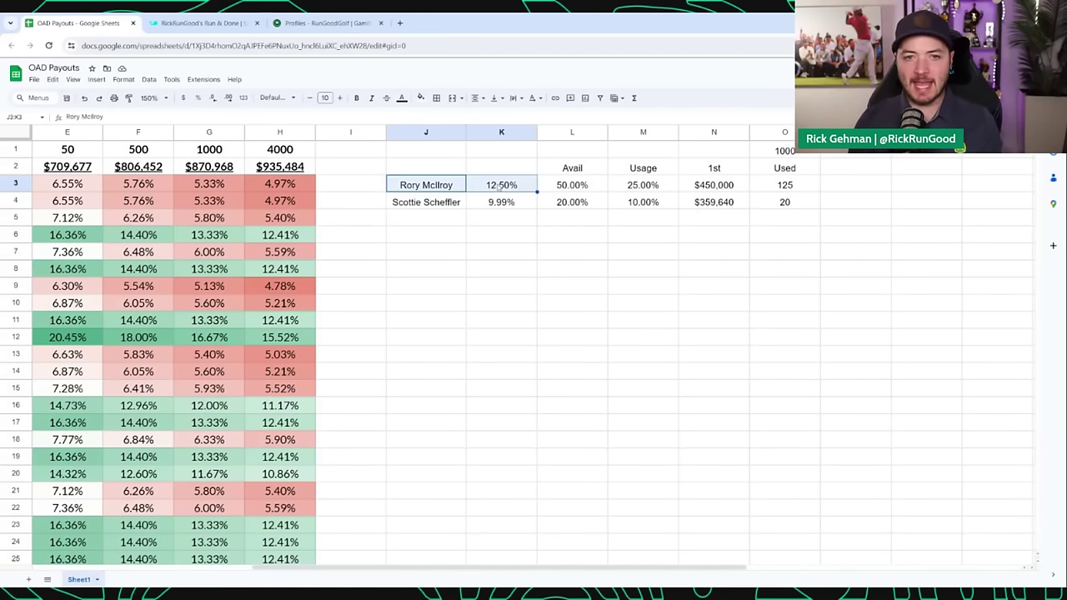
left_click(499, 188)
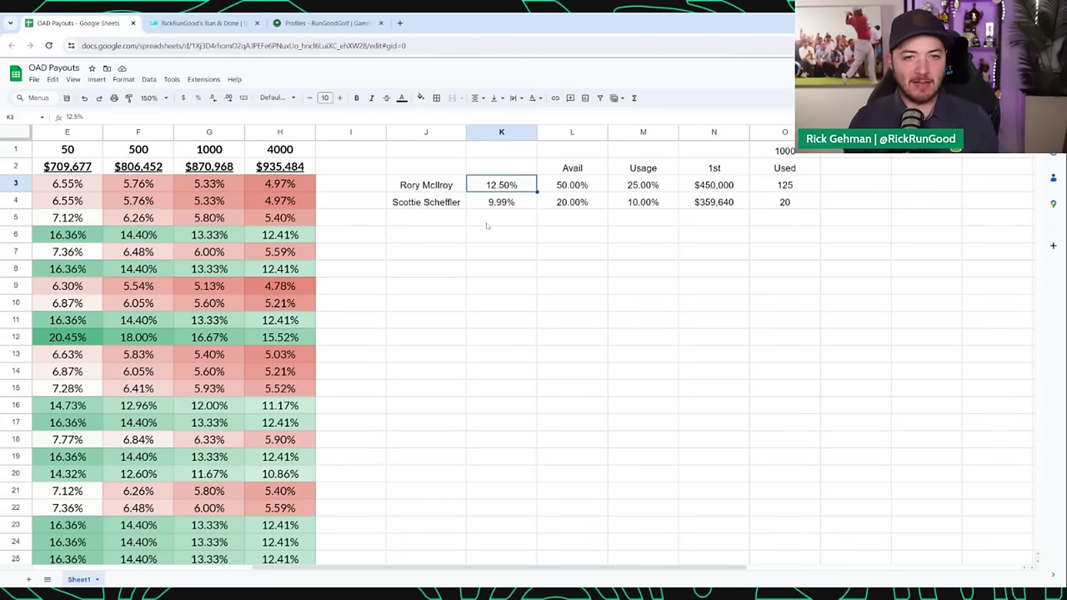
left_click_drag(454, 205, 510, 204)
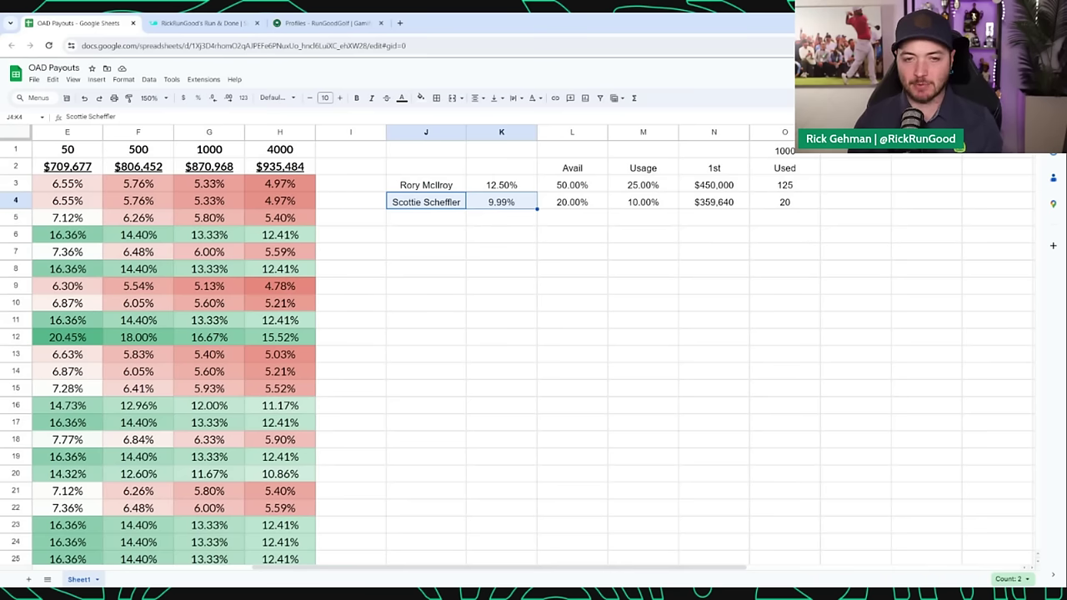
left_click(518, 224)
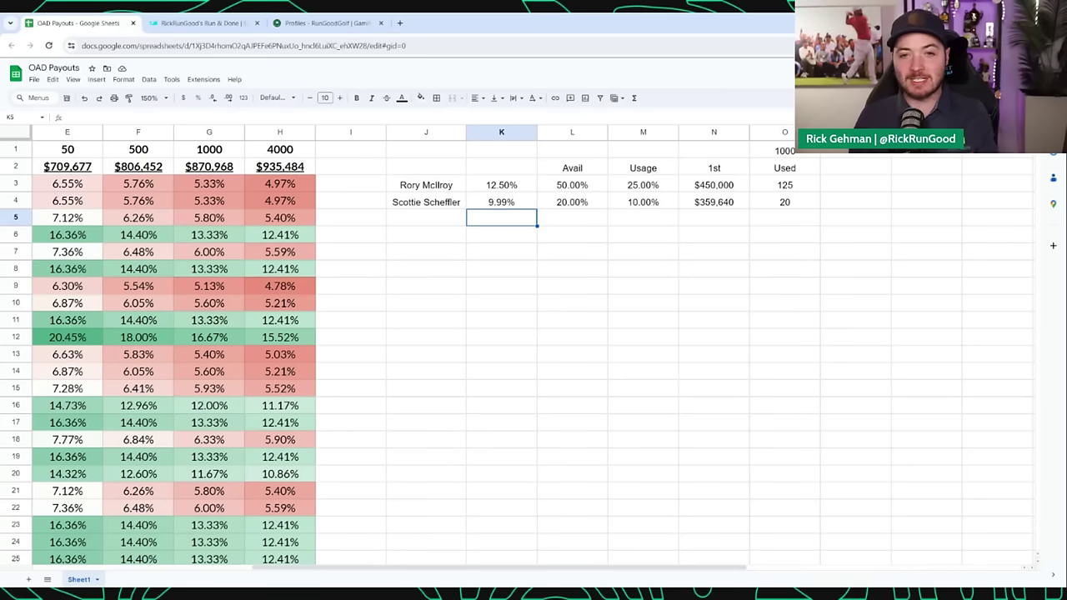
Examine the Avail, 1st and Used values in the Rory McIlroy and Scottie Scheffler comparison
left_click_drag(582, 171, 584, 186)
left_click(584, 186)
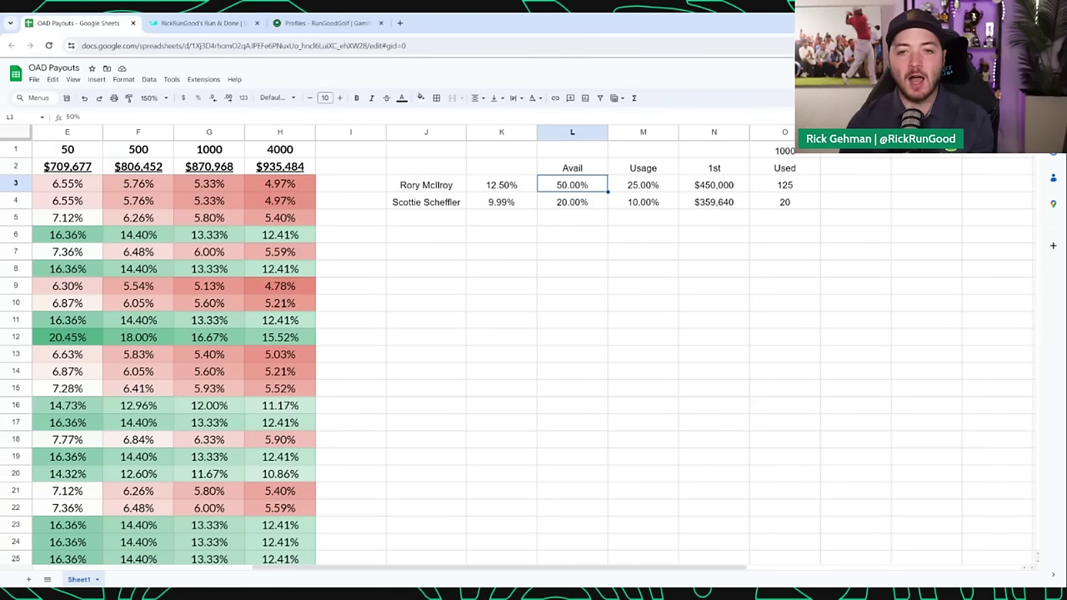
left_click_drag(732, 185, 734, 202)
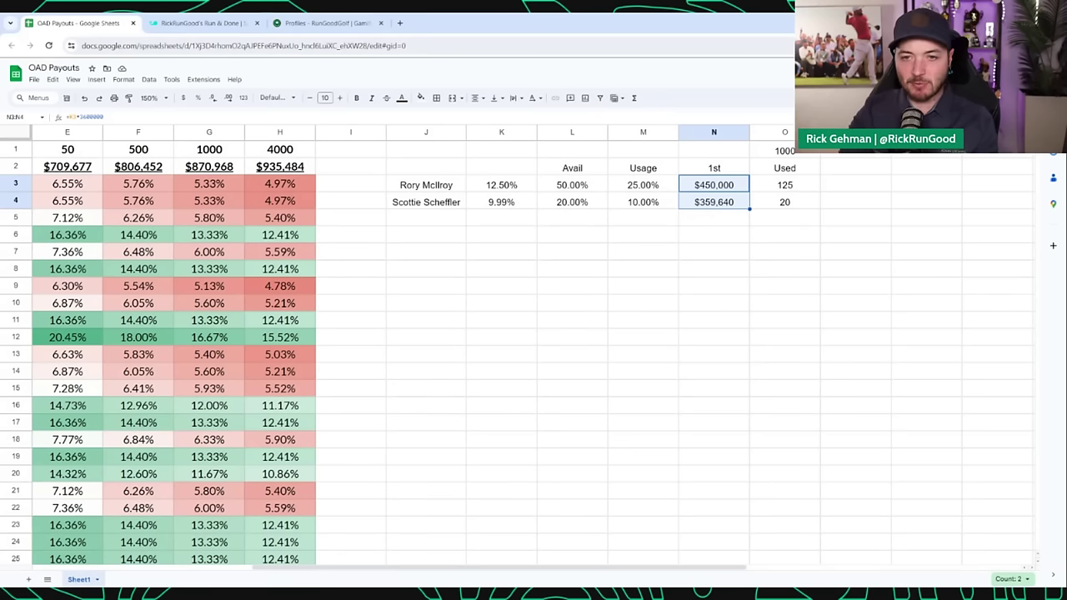
key("shift+Up")
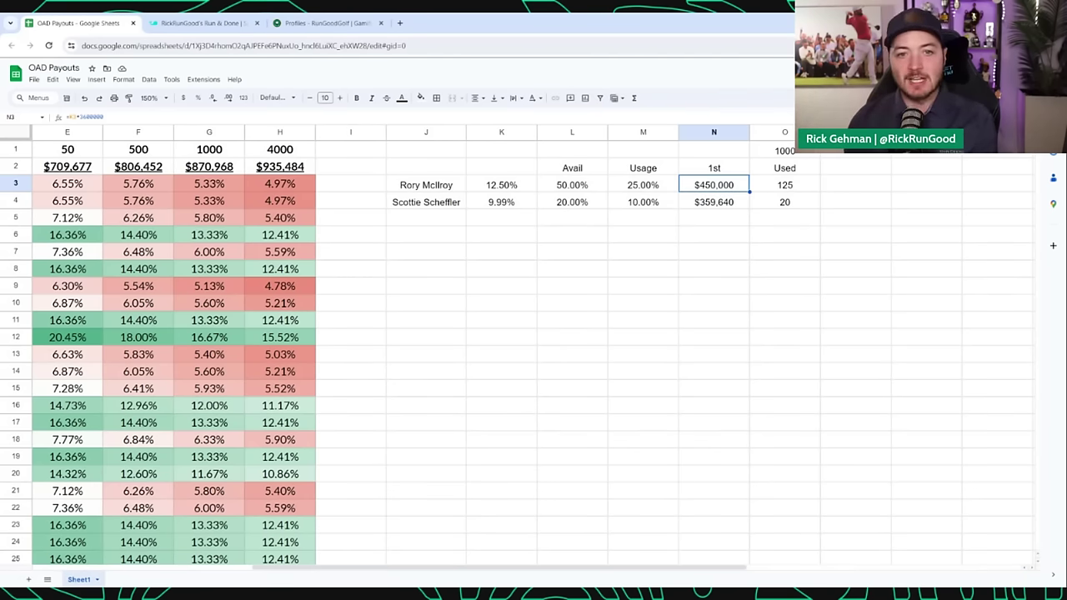
left_click(717, 202)
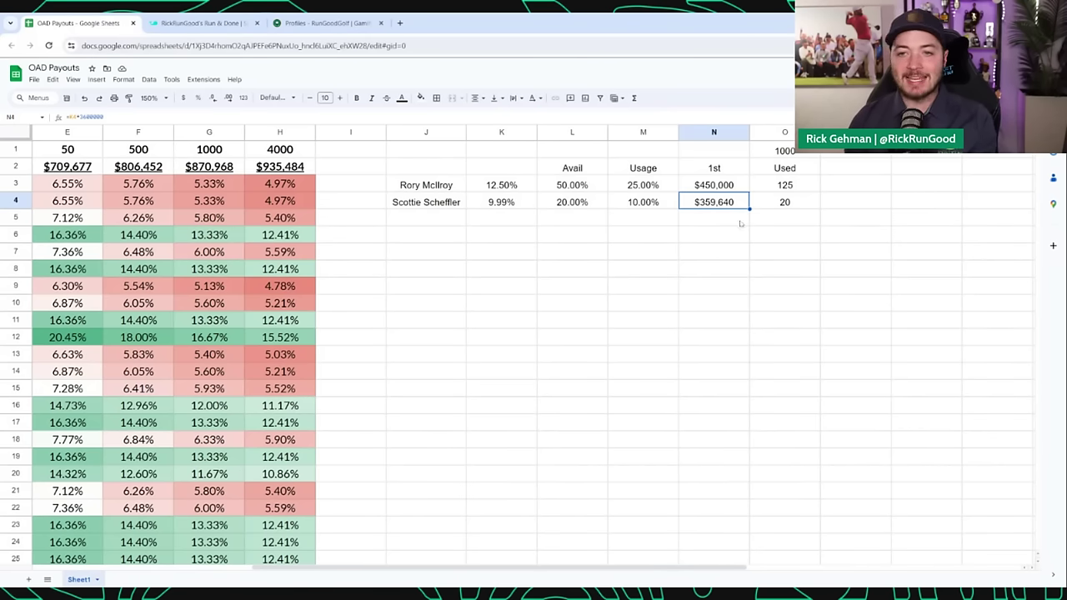
left_click_drag(791, 191, 787, 204)
left_click(777, 252)
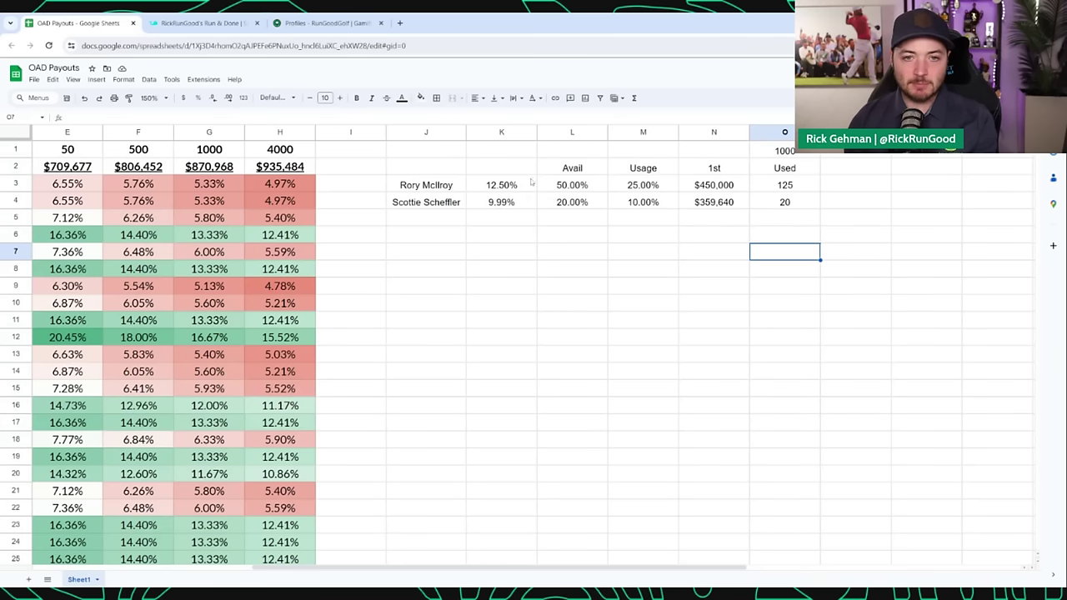
left_click_drag(525, 185, 523, 198)
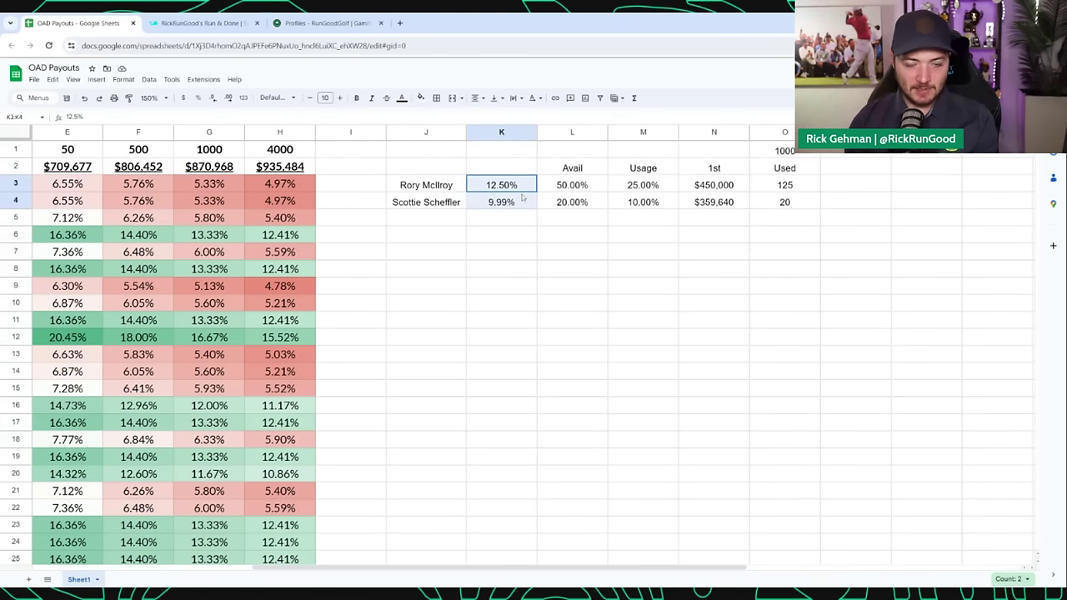
left_click_drag(732, 189, 733, 205)
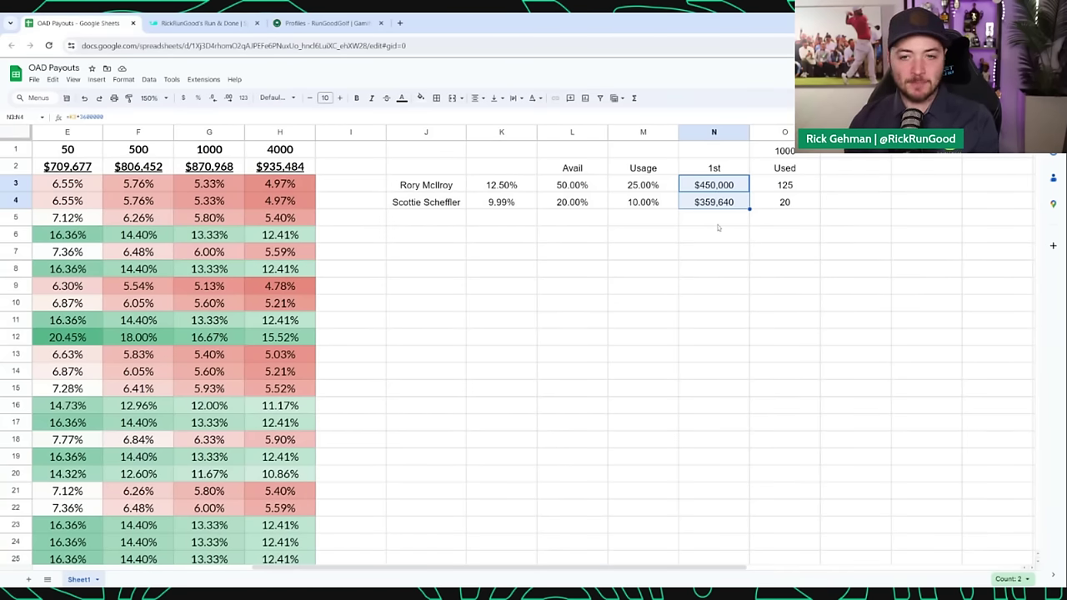
Enter the formula =N3/N4 in cell N5 and extend it to O5 to compare the two players' ratios
left_click(718, 225)
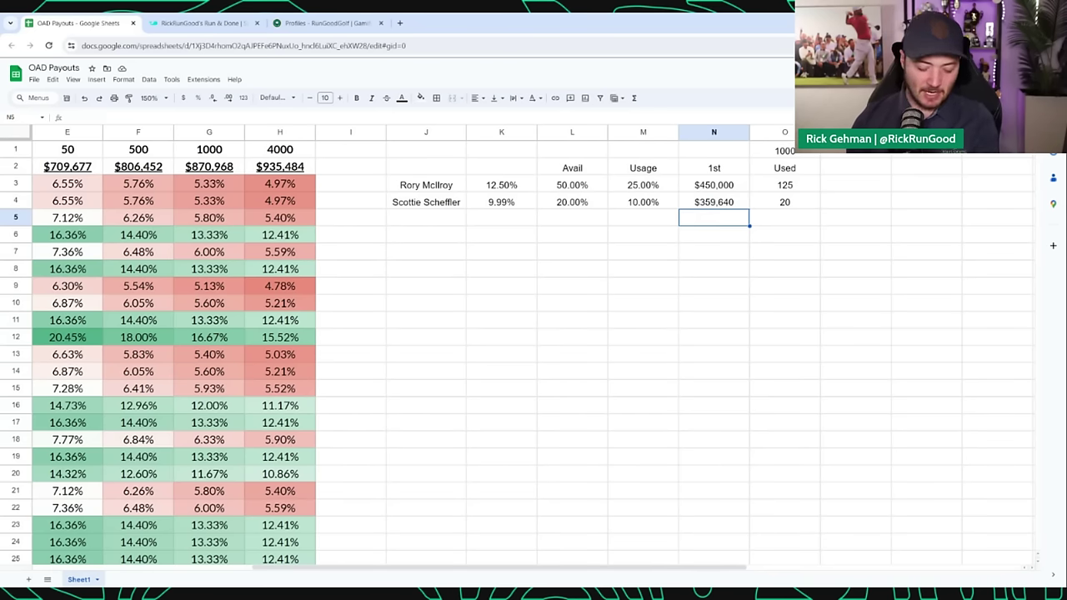
type("=N3/")
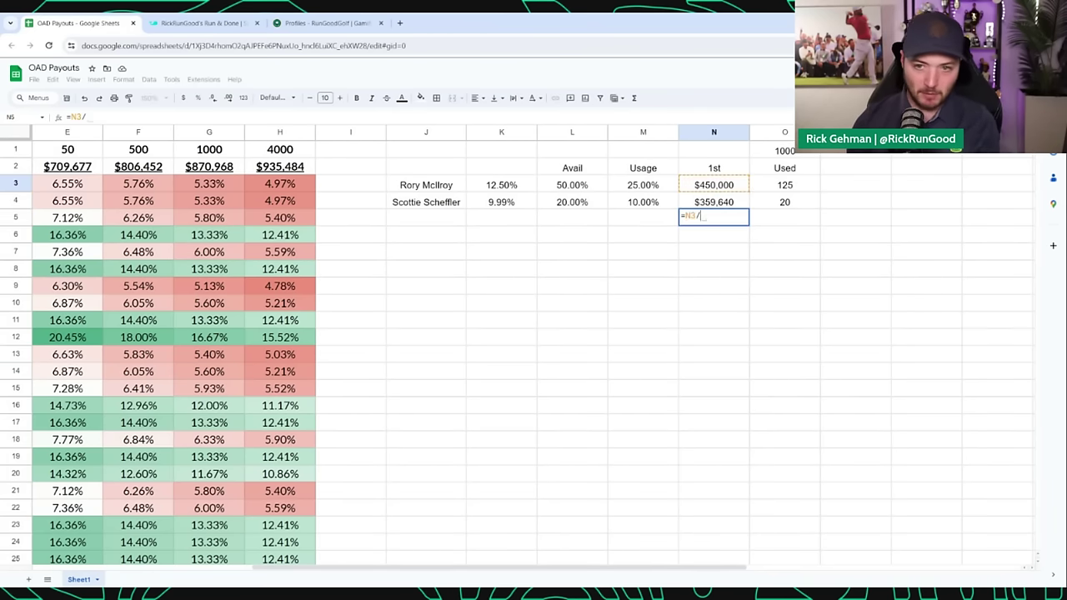
type("N4")
key("Return")
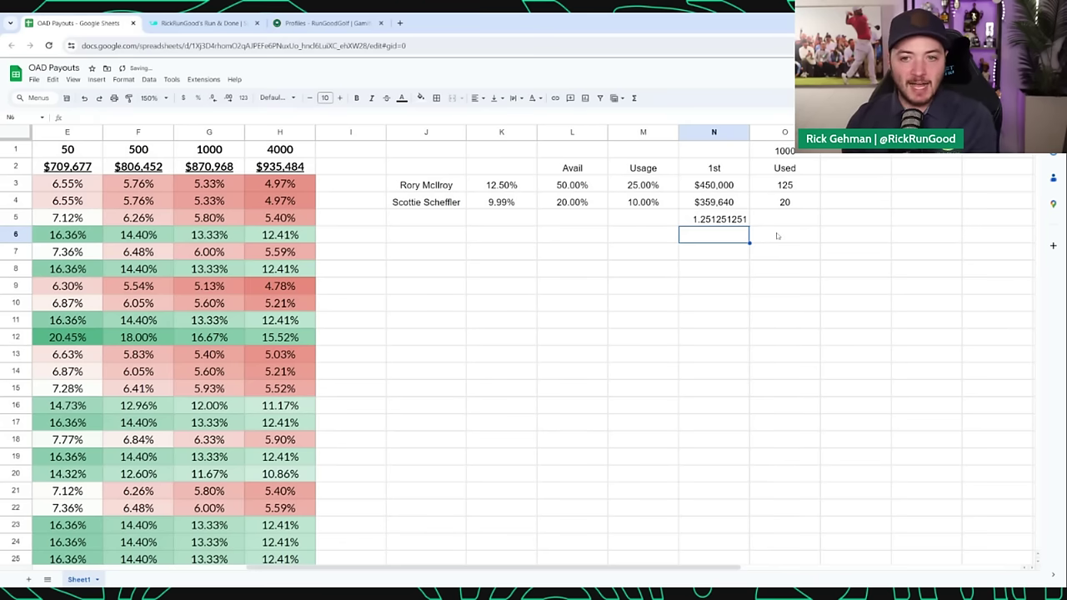
left_click(732, 221)
left_click_drag(750, 226, 788, 221)
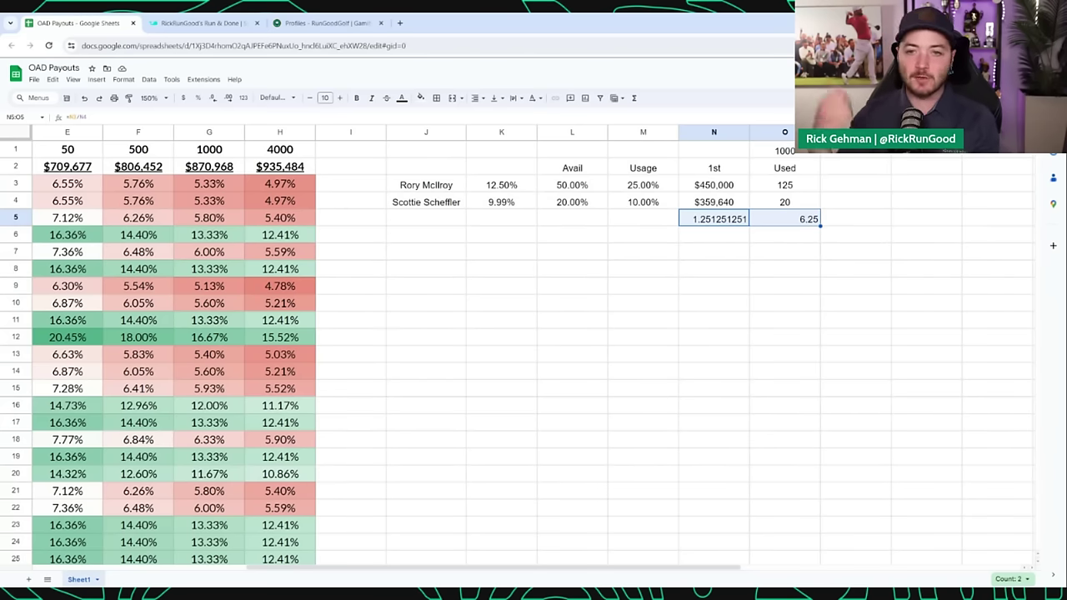
Examine the payout percentages for the AT&T Pebble Beach Pro-Am and The Genesis Invitational, plus The American Express and Pebble Beach purses
scroll(544, 332, "left", 5)
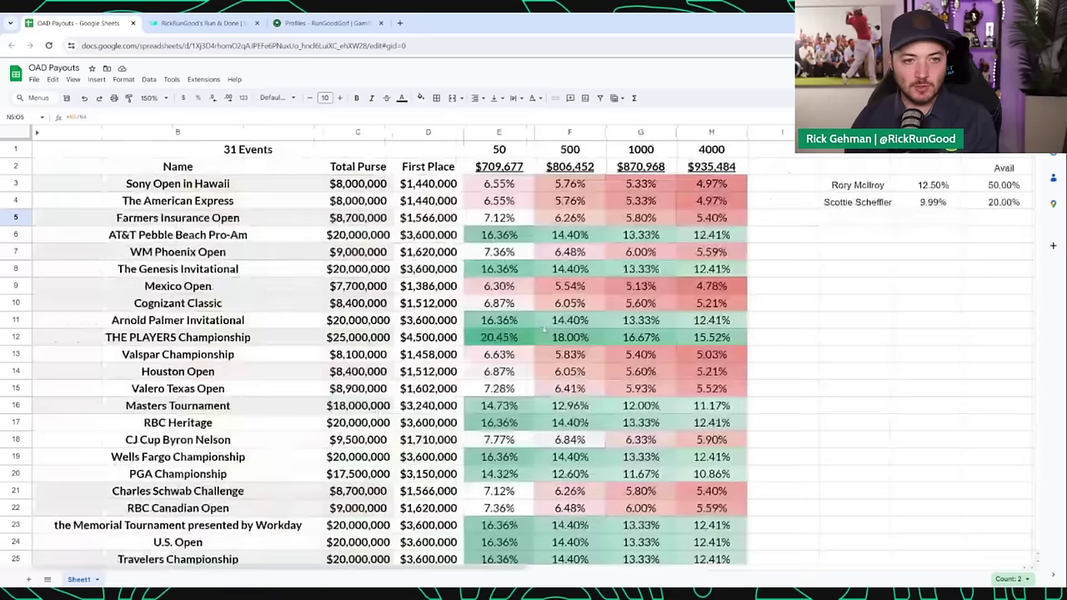
left_click_drag(510, 237, 699, 245)
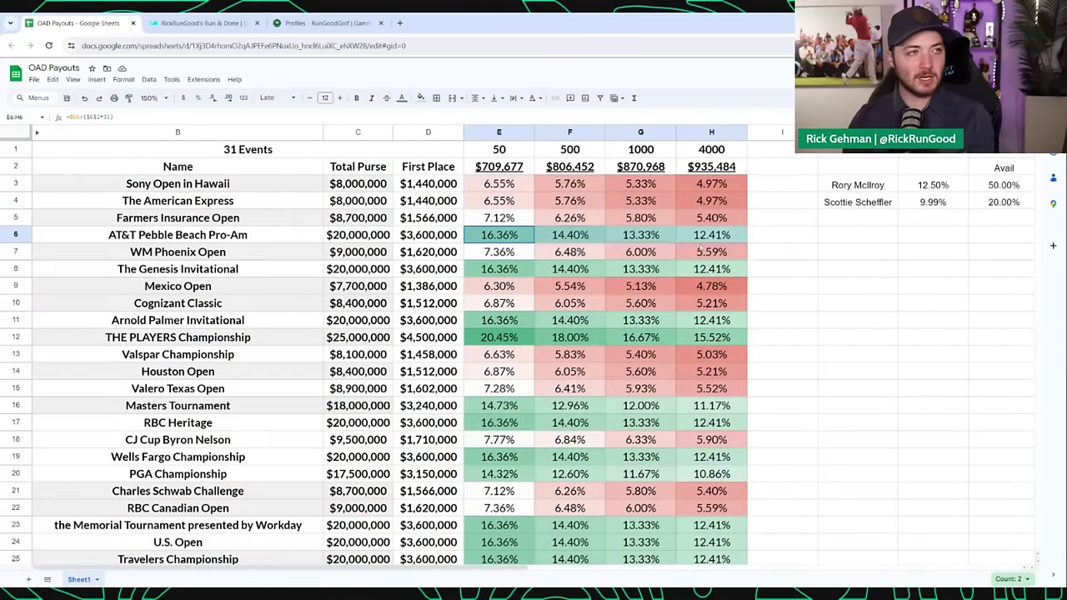
left_click(640, 302)
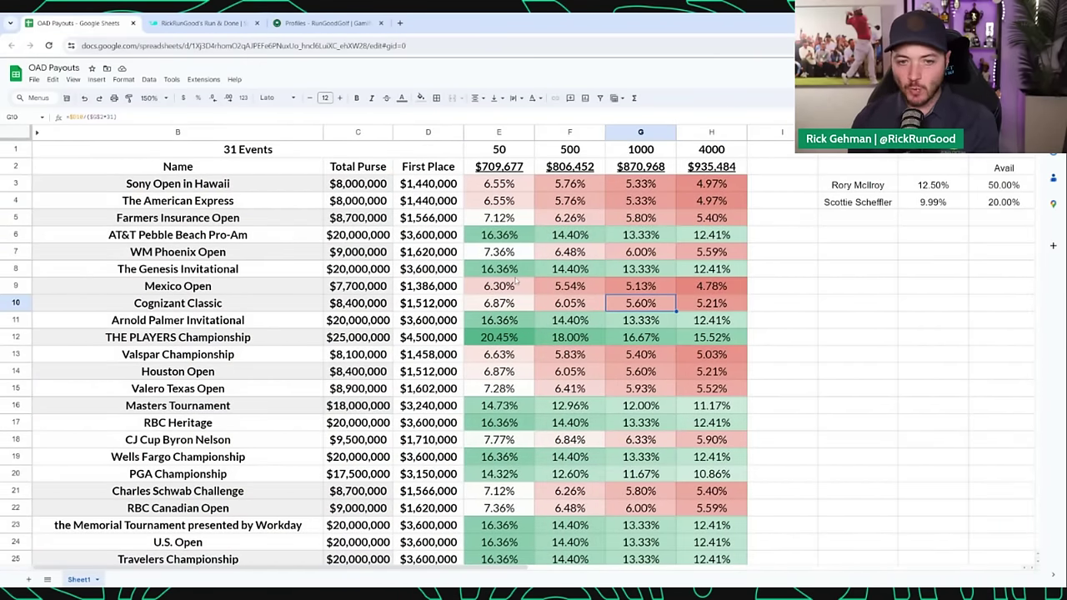
left_click_drag(500, 268, 752, 270)
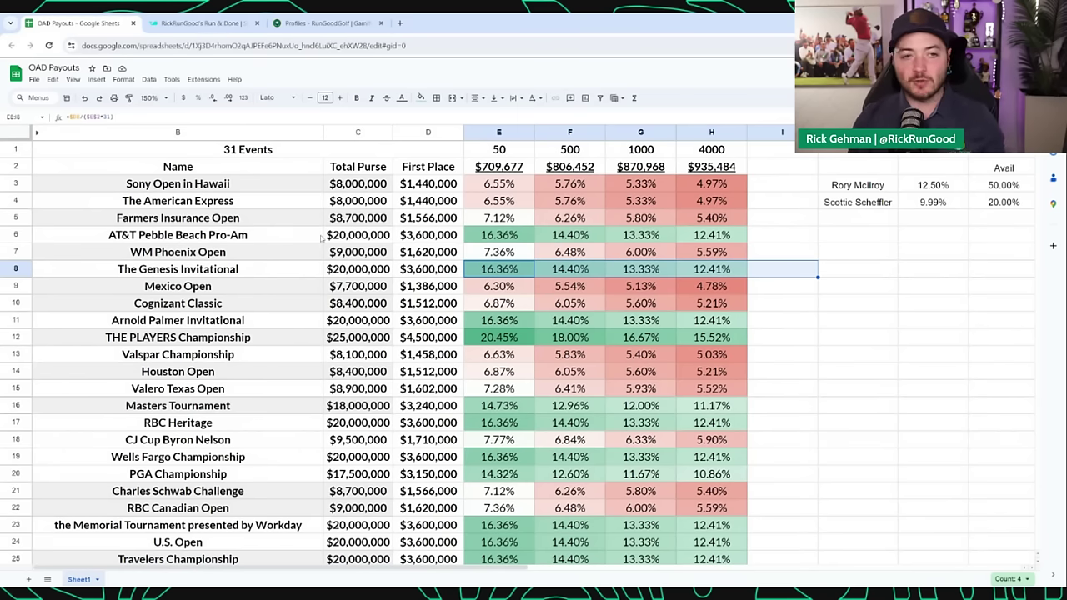
left_click(481, 235)
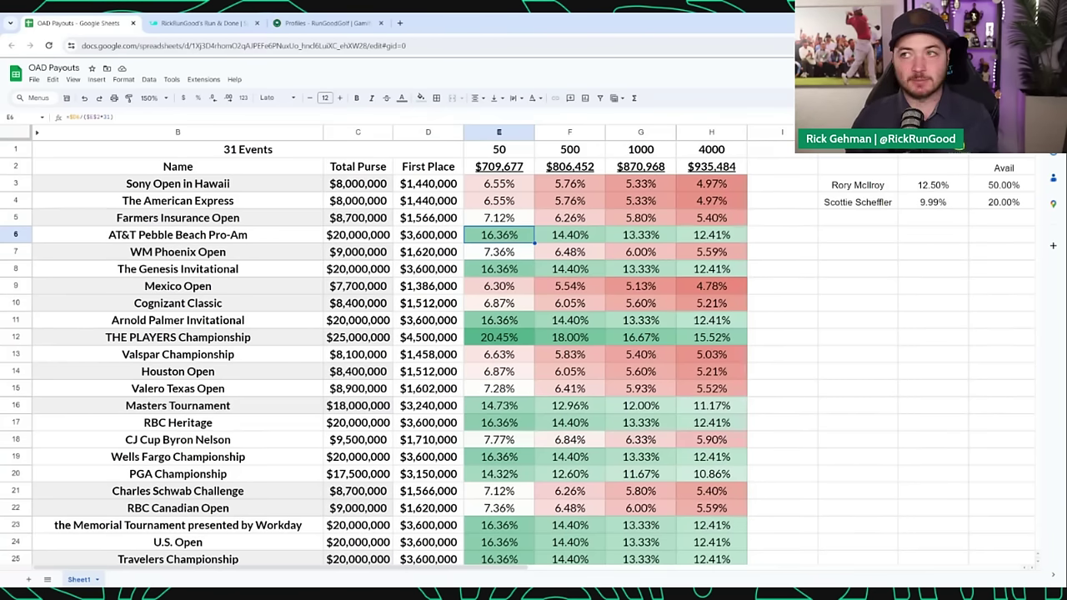
left_click(358, 200)
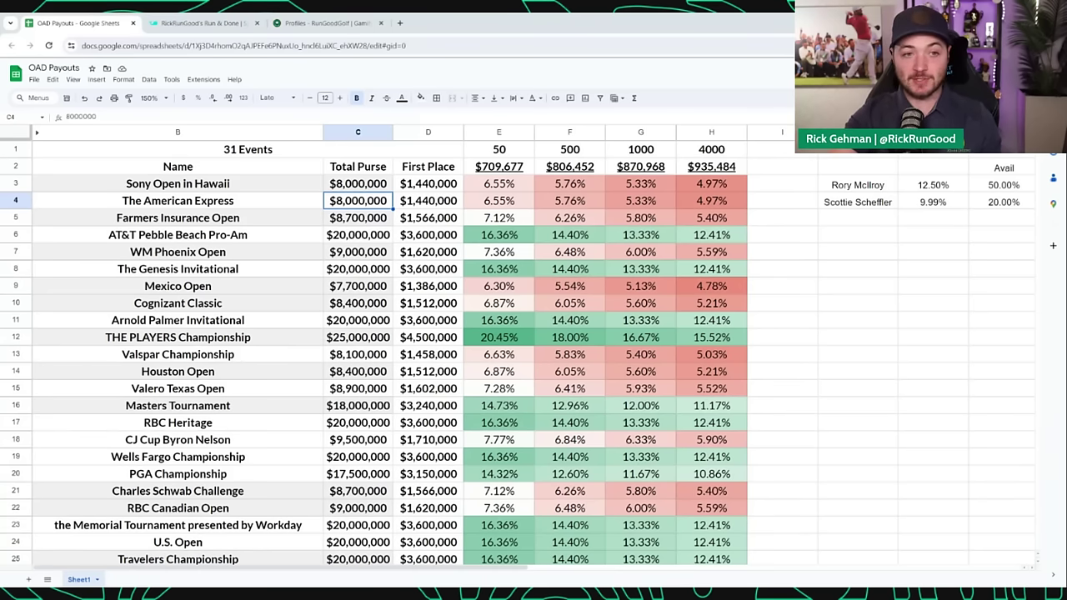
left_click(858, 184)
left_click(352, 238)
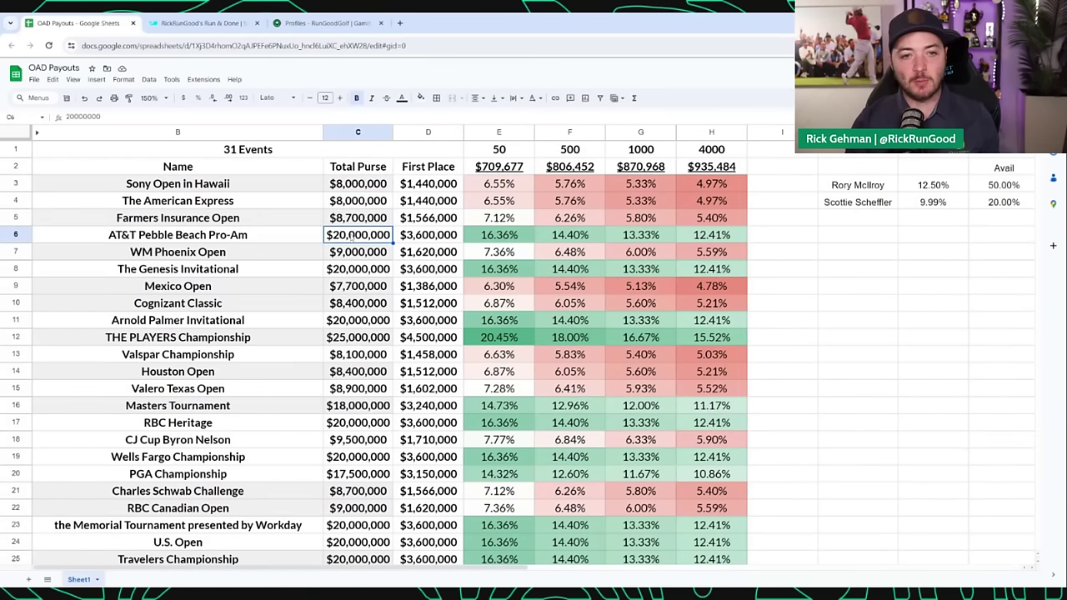
Add the Total Purse cells of The Genesis Invitational, Arnold Palmer Invitational, THE PLAYERS Championship, Masters Tournament and RBC Heritage to the Pebble Beach selection
left_click(367, 268, "ctrl")
left_click(365, 321, "ctrl")
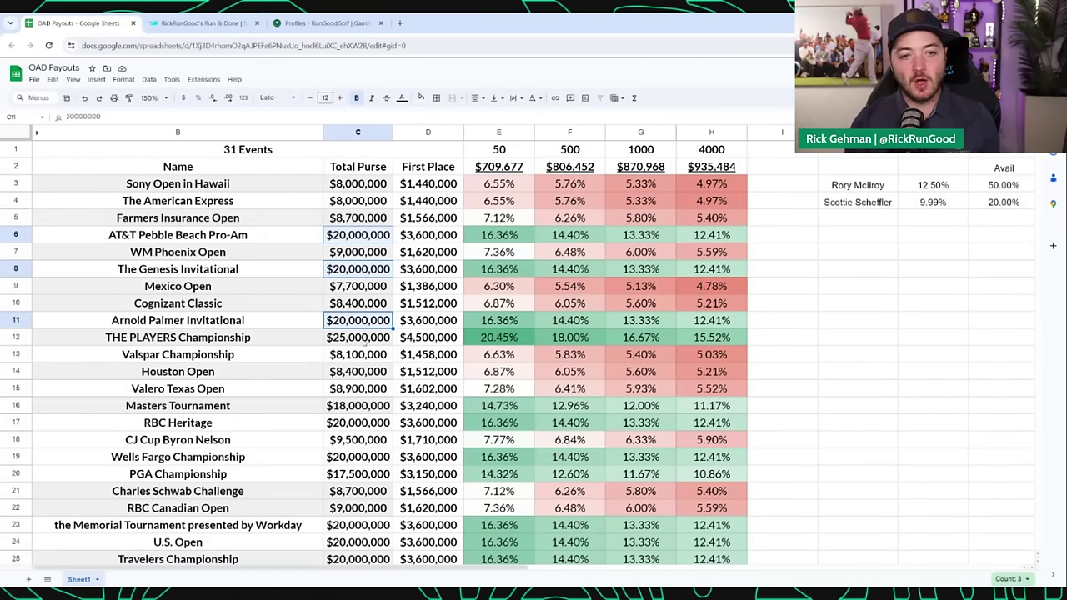
left_click(365, 338, "shift")
scroll(365, 338, "down", 1)
left_click(359, 372, "ctrl")
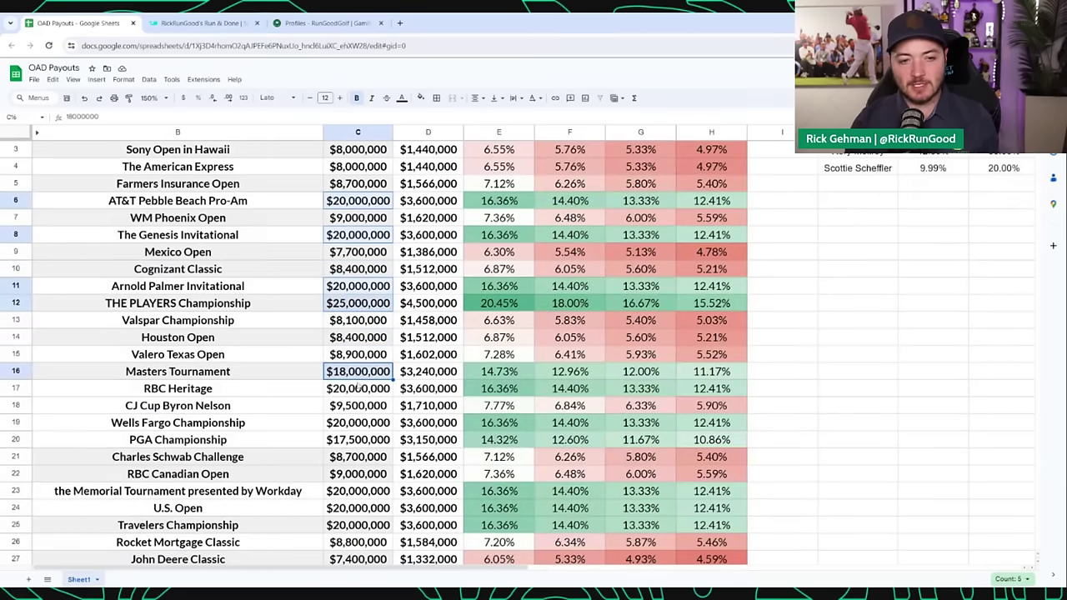
left_click(361, 389, "shift")
Extend the purse selection with the Wells Fargo Championship, PGA Championship, Memorial Tournament, U.S. Open and Travelers Championship
scroll(362, 387, "down", 1)
left_click(365, 388, "ctrl")
left_click(362, 405, "shift")
scroll(362, 405, "down", 1)
left_click(362, 423, "ctrl")
left_click(362, 457, "shift")
Add the purses of The Open Championship, FedEx St. Jude Championship and BMW Championship to the selection
scroll(362, 456, "down", 1)
left_click(358, 494, "ctrl")
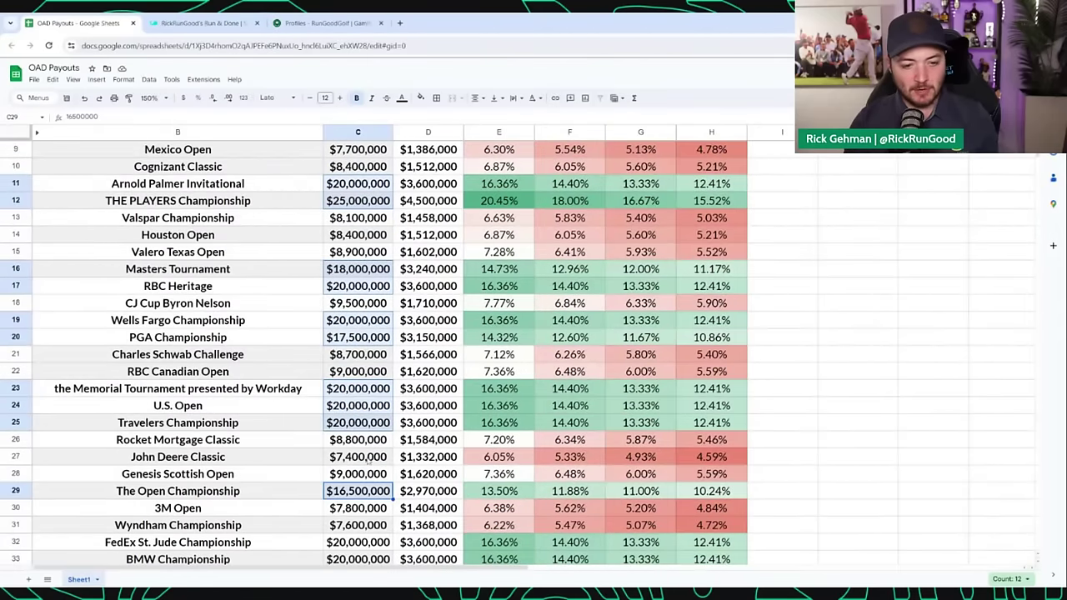
scroll(360, 496, "down", 1)
left_click(369, 510, "ctrl")
left_click(360, 526, "shift")
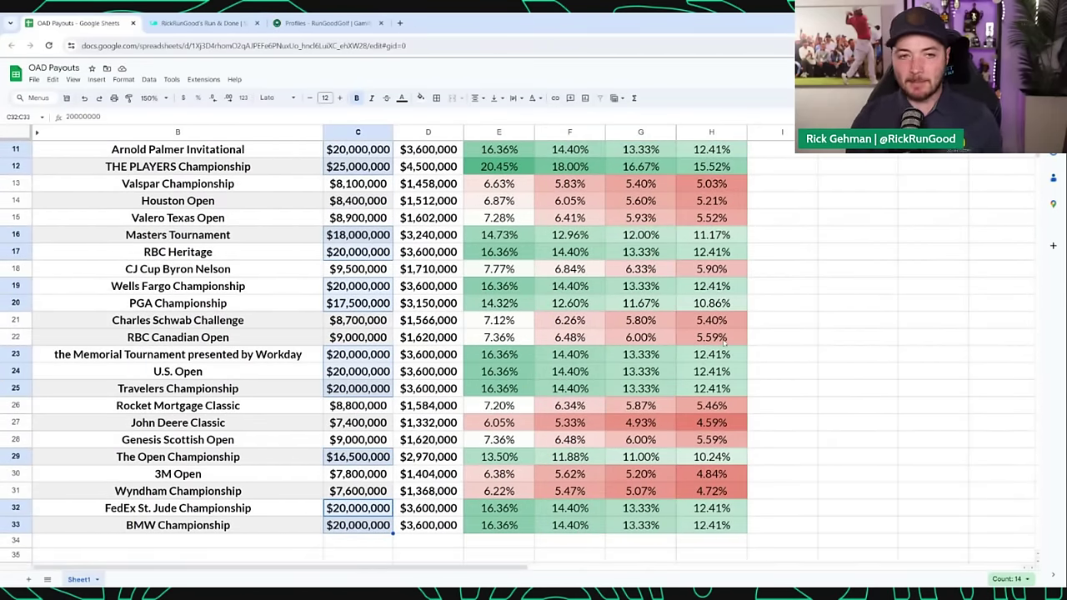
Check the summary statistics, such as sum, average and count, for the selected high-purse events
scroll(774, 351, "up", 5)
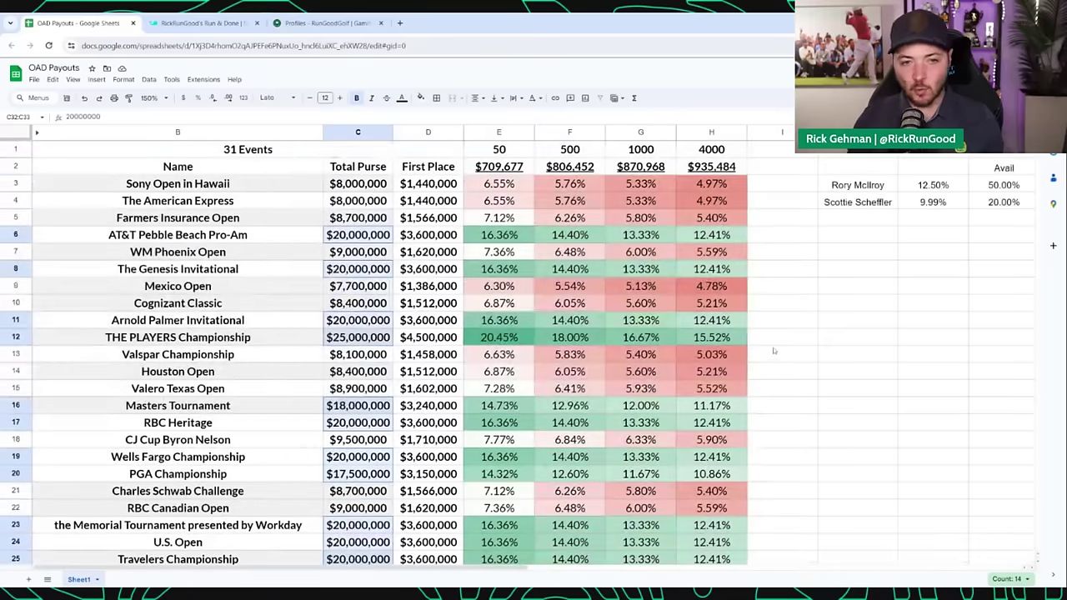
left_click(1009, 578)
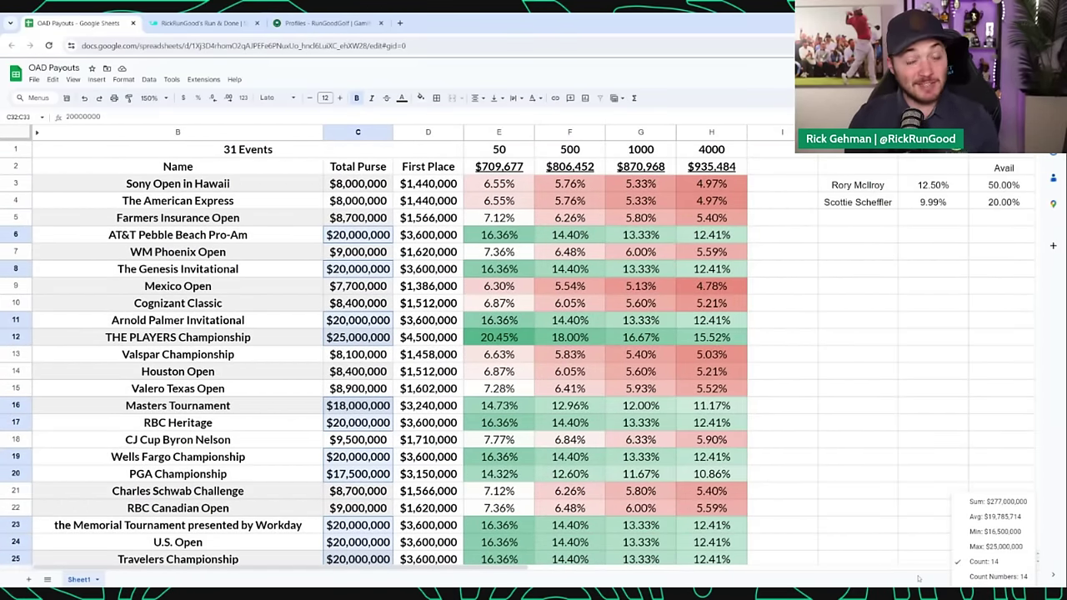
key("Escape")
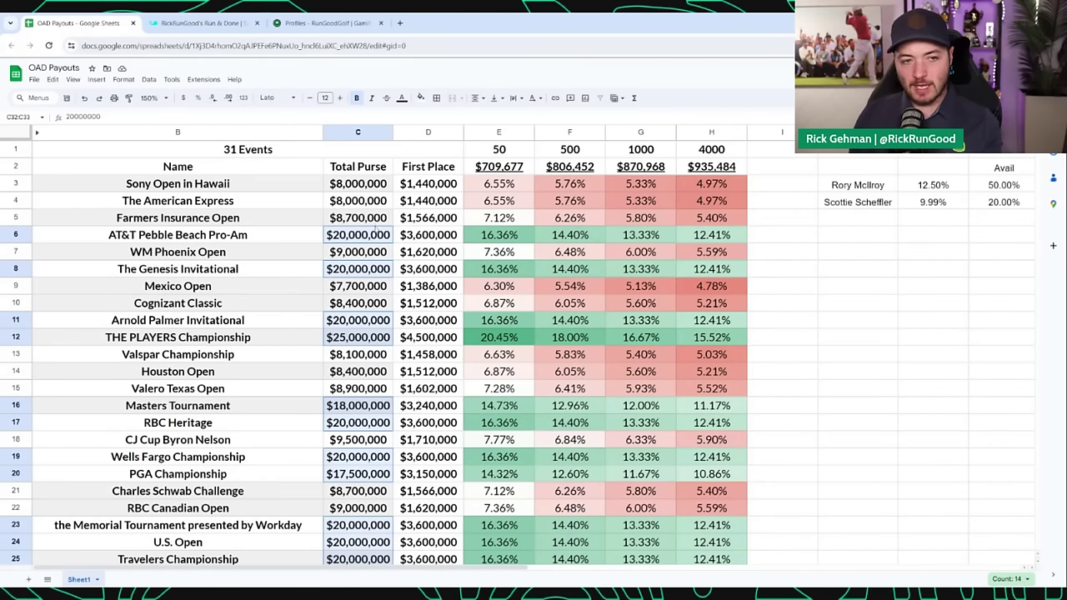
Review how the selected high-purse events are spread across the season schedule compared with the smaller-purse tournaments
scroll(374, 235, "down", 4)
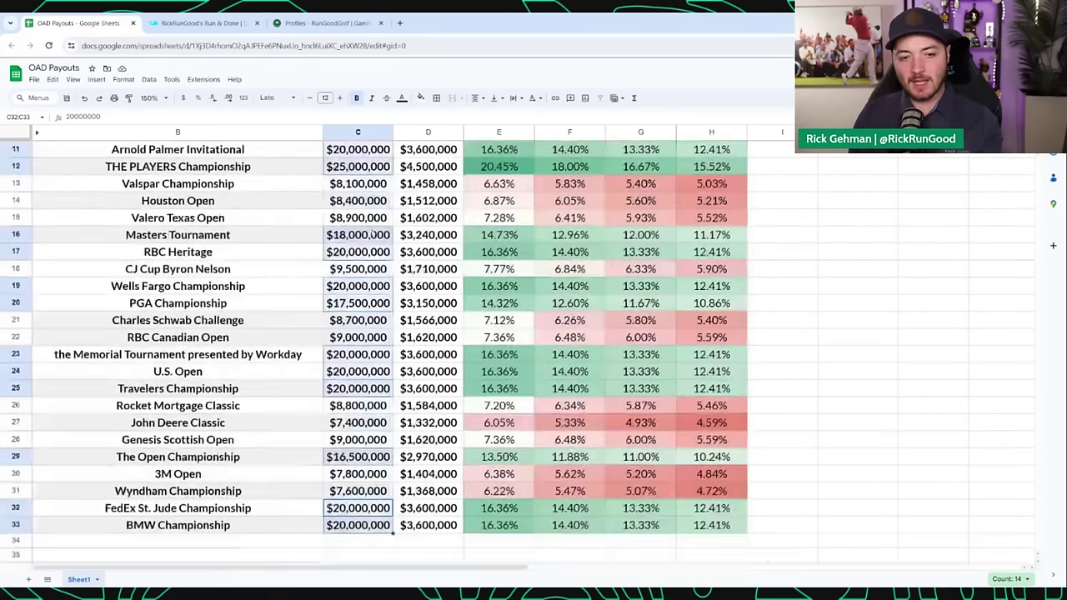
scroll(372, 234, "down", 1)
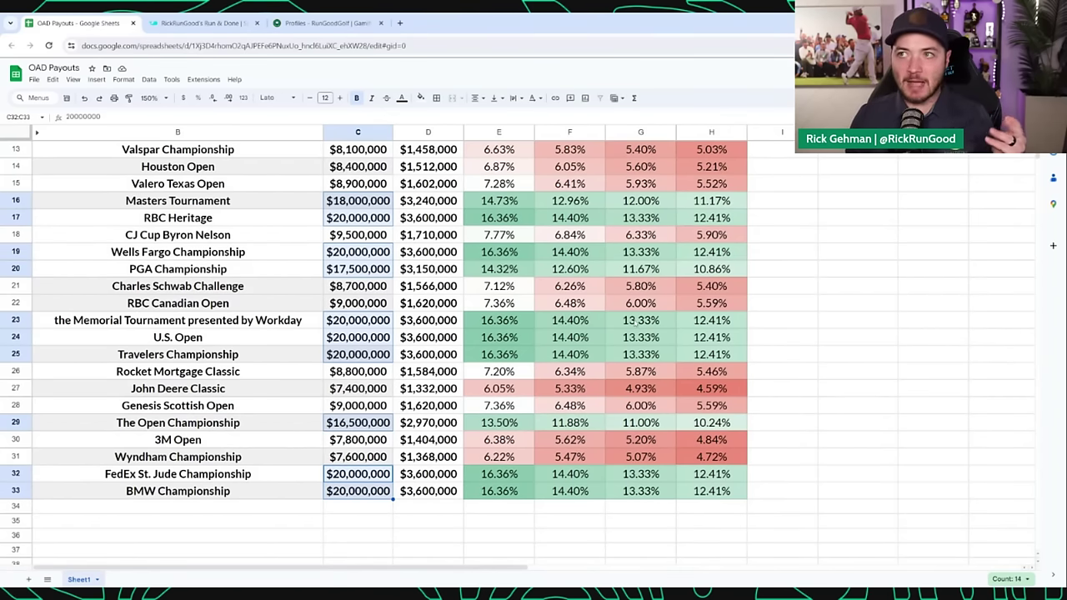
scroll(763, 303, "up", 3)
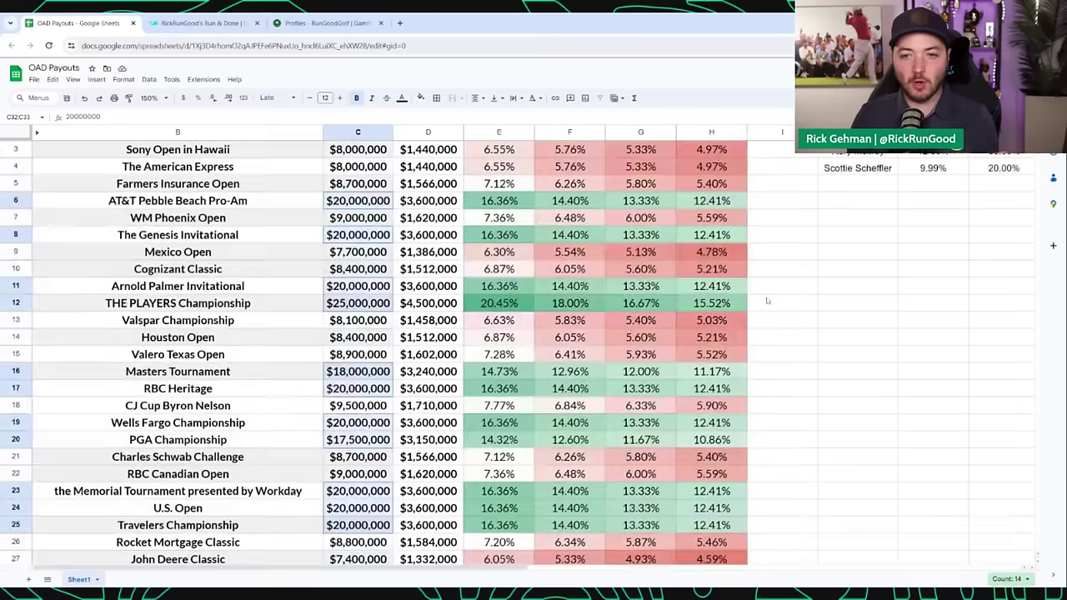
scroll(772, 302, "up", 1)
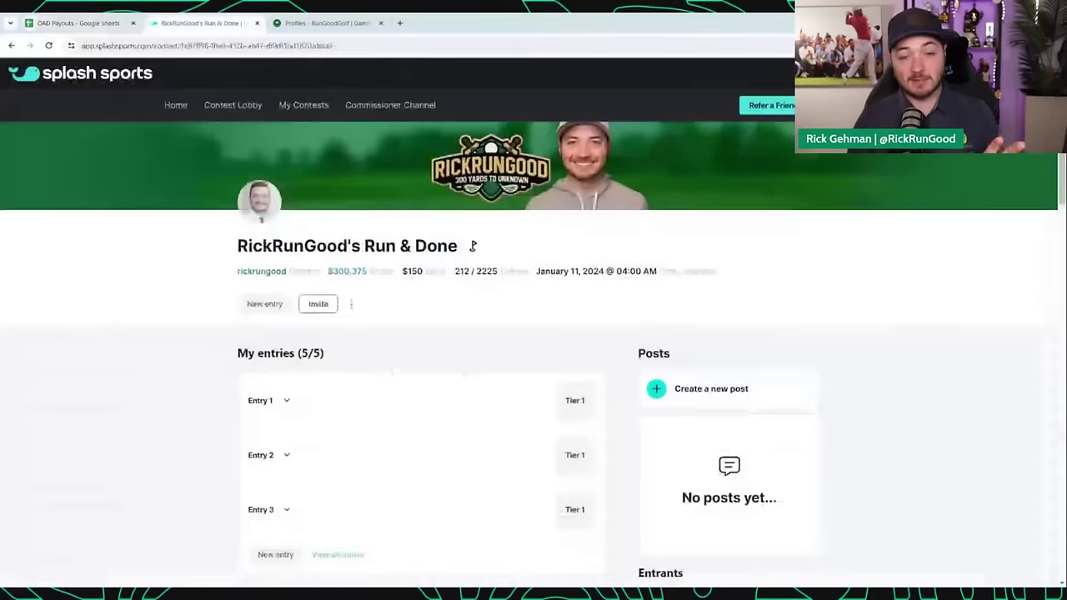
Review the prize breakdown of RickRunGood's Run & Done contest on Splash Sports and switch to the RunGoodGolf profiles page
scroll(917, 290, "down", 3)
scroll(909, 289, "down", 10)
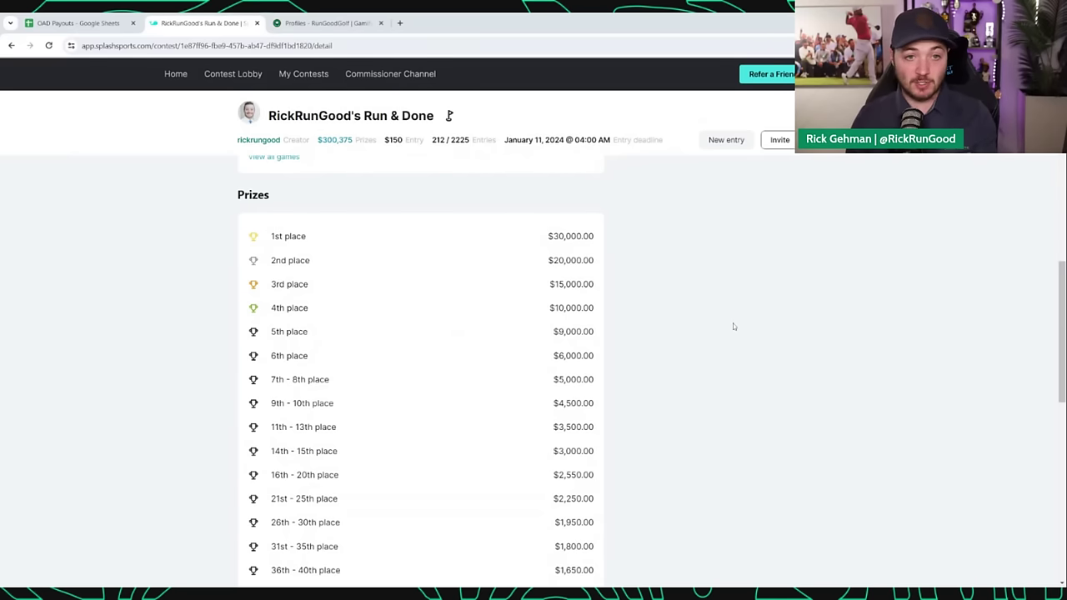
scroll(734, 326, "up", 10)
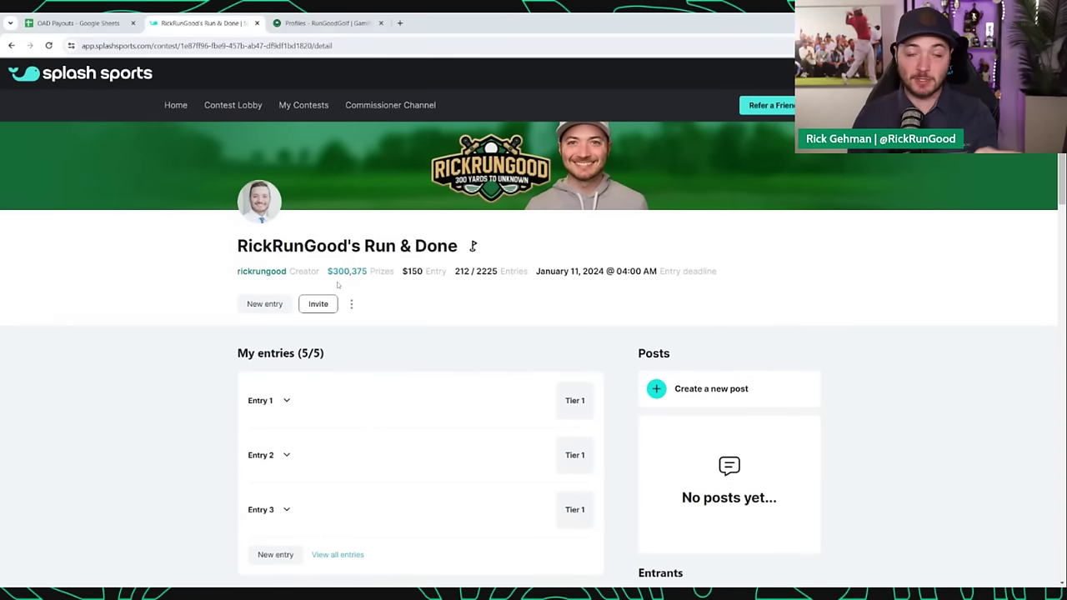
key("ctrl+Tab")
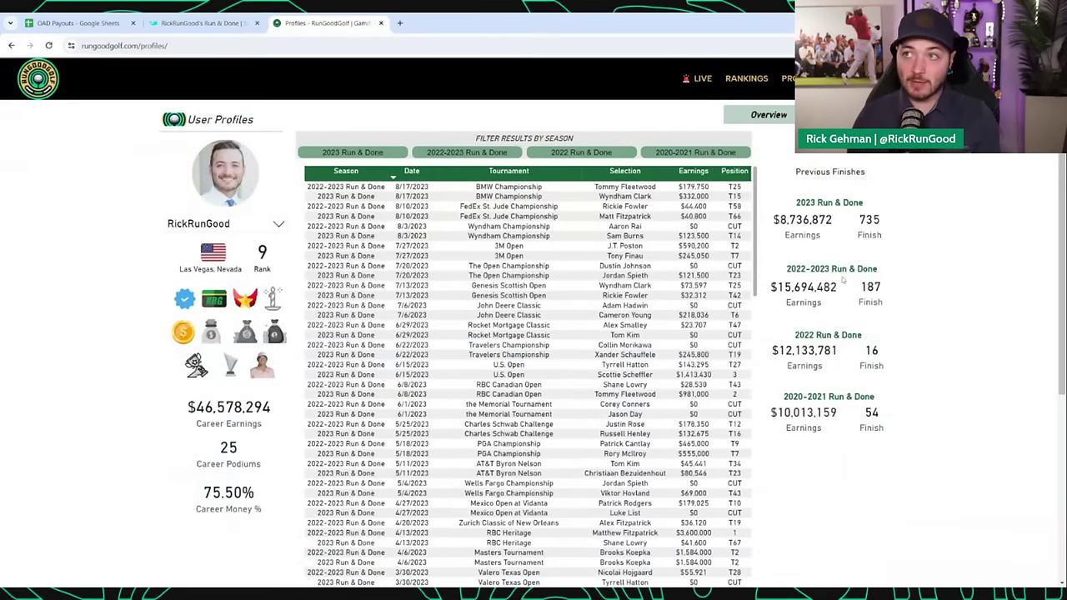